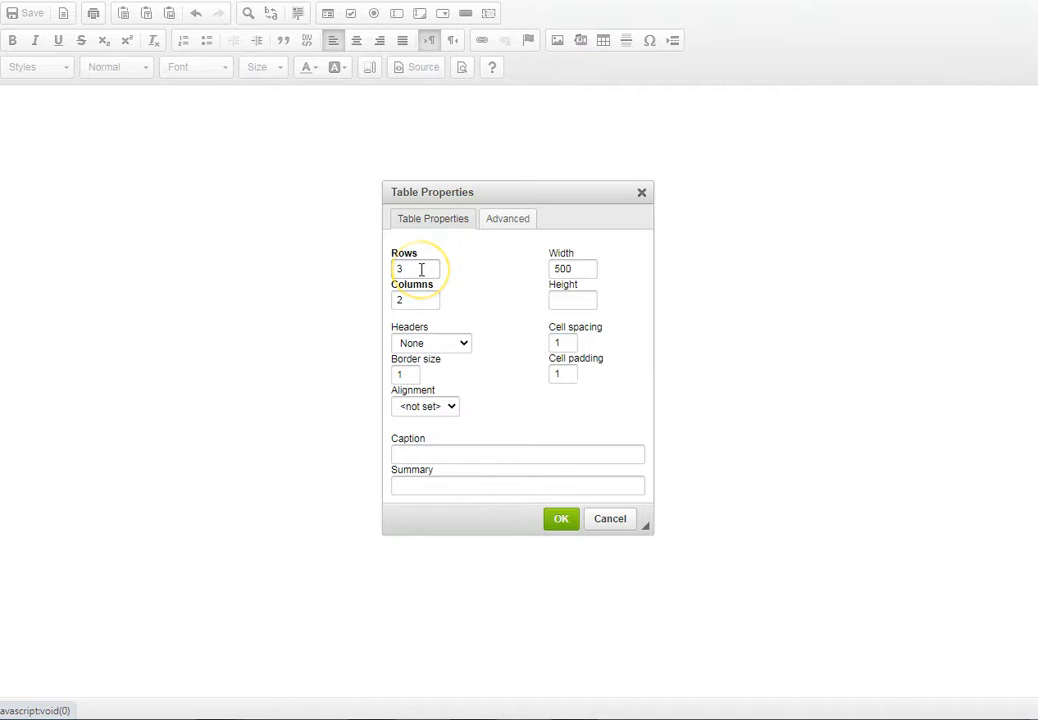
Step: Insert a center-aligned table with 3 rows, 1 column, a width of 790 and a border size of 0
{"action": "double_click", "coordinate": [421, 269]}
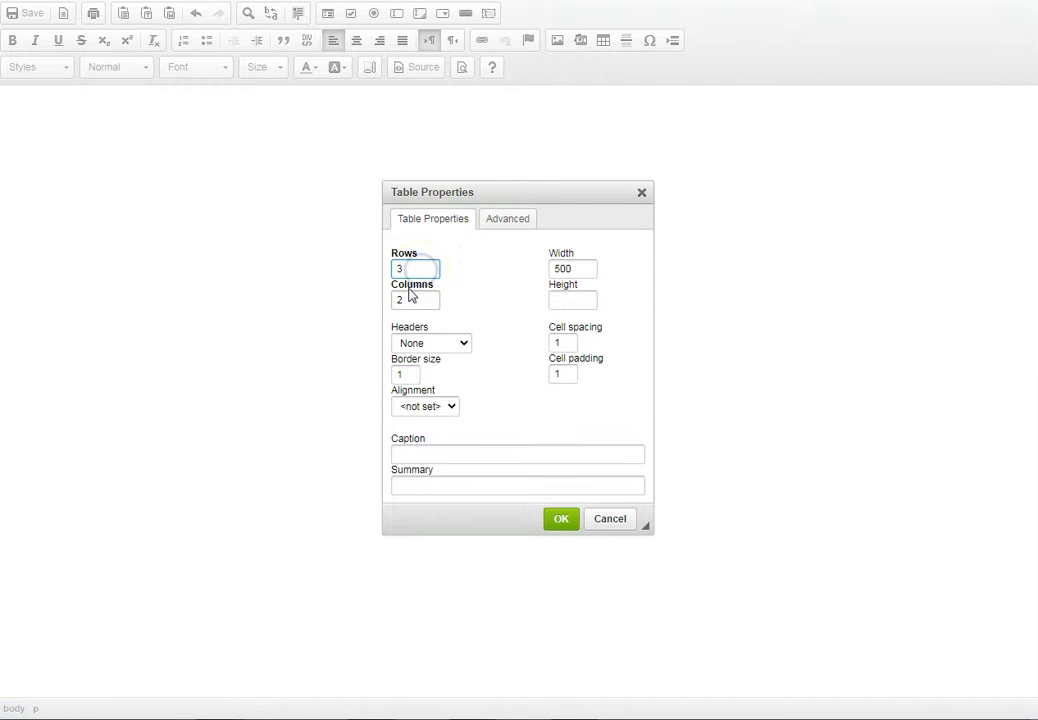
{"action": "double_click", "coordinate": [406, 299]}
{"action": "type", "text": "1"}
{"action": "double_click", "coordinate": [570, 269]}
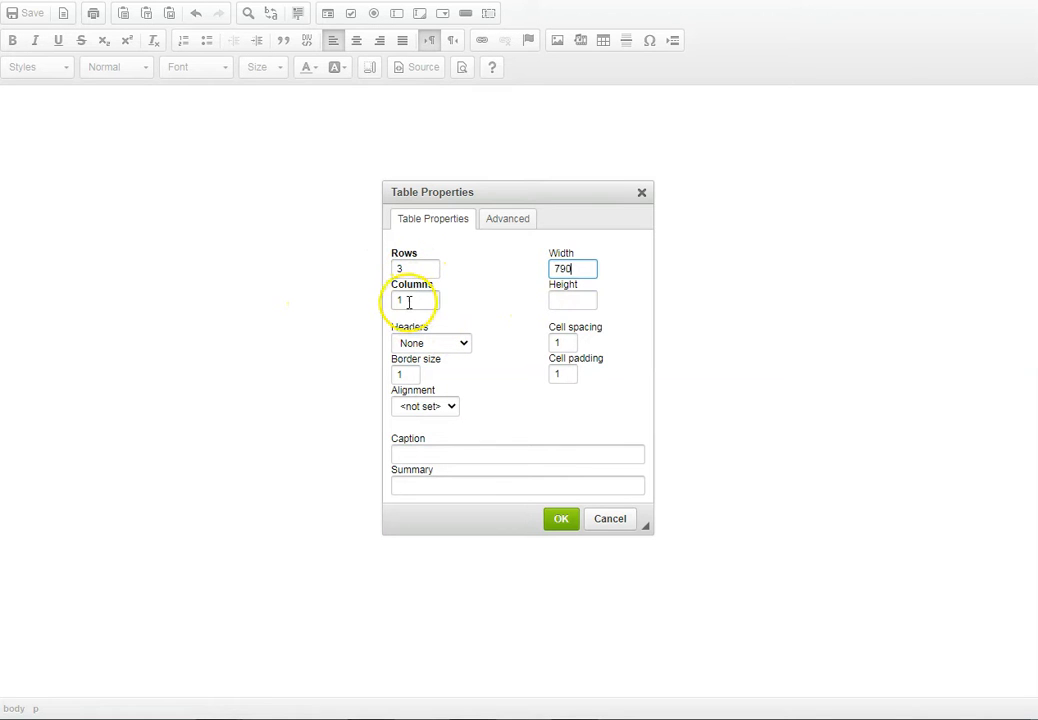
{"action": "double_click", "coordinate": [408, 376]}
{"action": "type", "text": "0"}
{"action": "left_click", "coordinate": [418, 406]}
{"action": "left_click", "coordinate": [420, 449]}
{"action": "left_click", "coordinate": [564, 519]}
{"action": "left_click", "coordinate": [562, 519]}
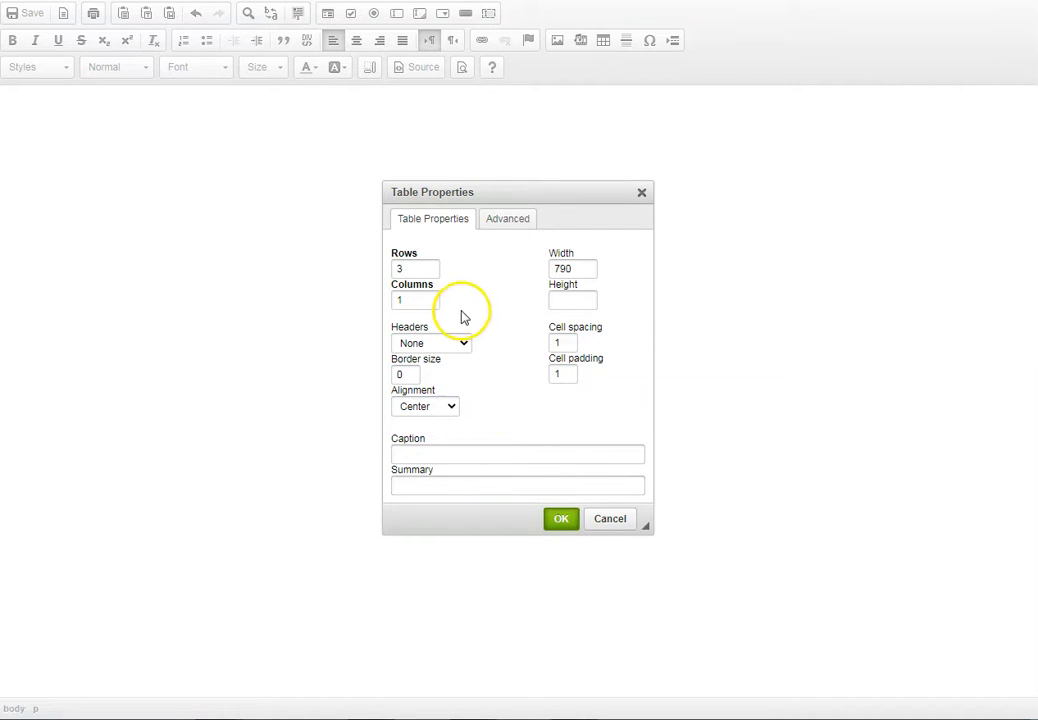
{"action": "left_click", "coordinate": [557, 521]}
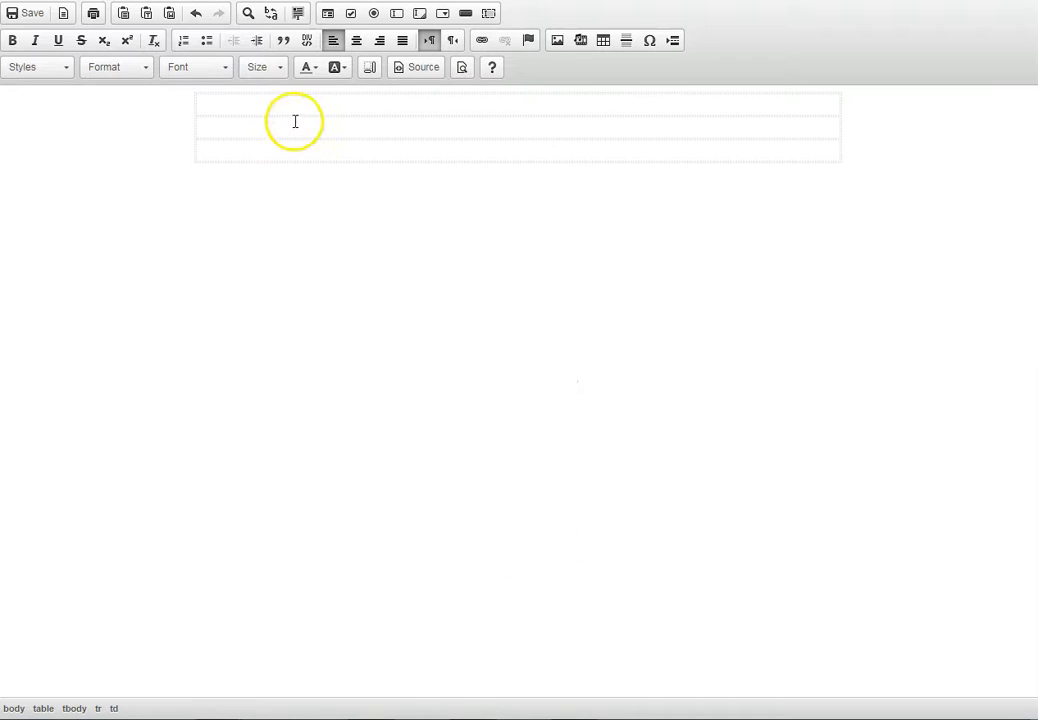
Step: Enter the centered headline "Your FREE Guide Is On It's Way To Yur In Box!" in the table's first row
{"action": "left_click", "coordinate": [357, 42]}
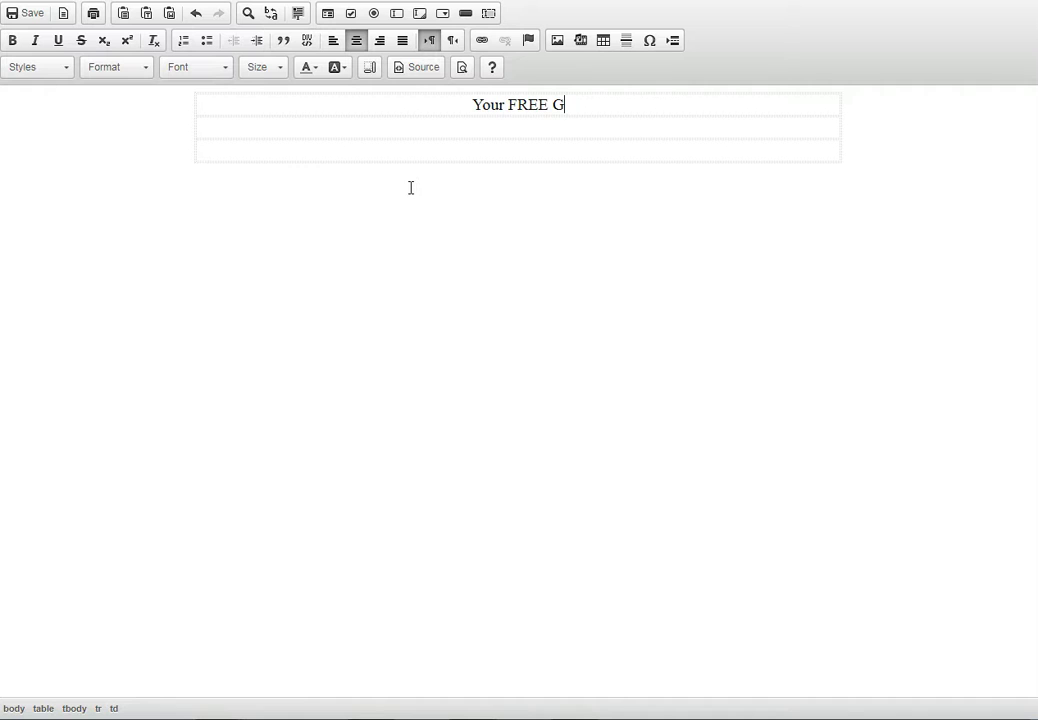
{"action": "type", "text": "fuid"}
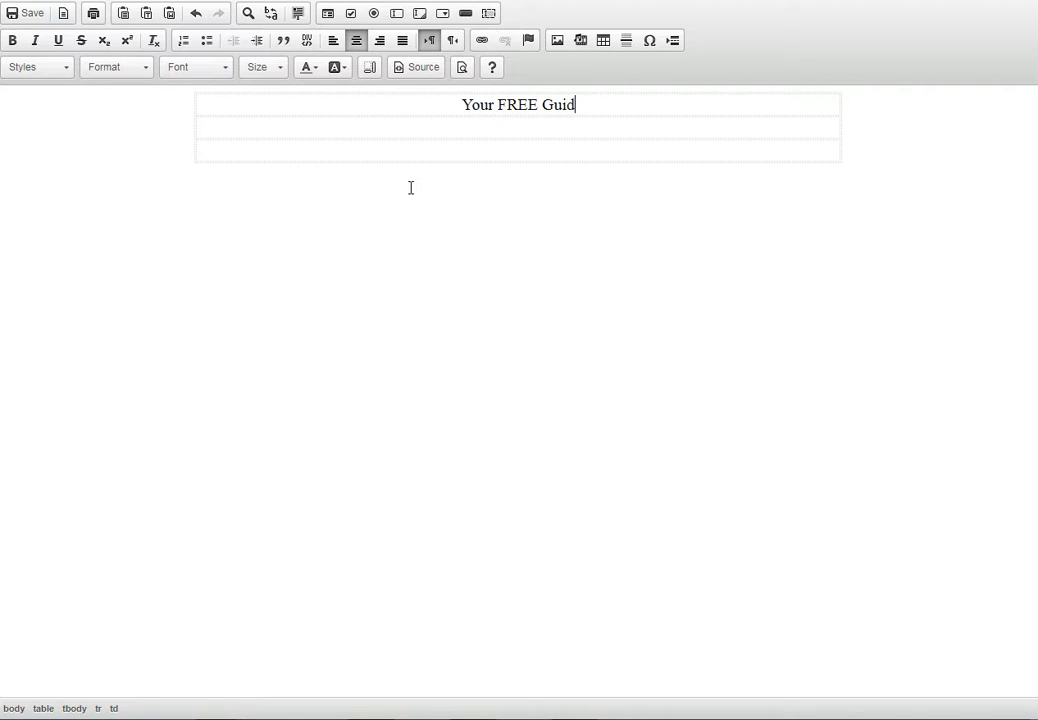
{"action": "type", "text": "e Is On It"}
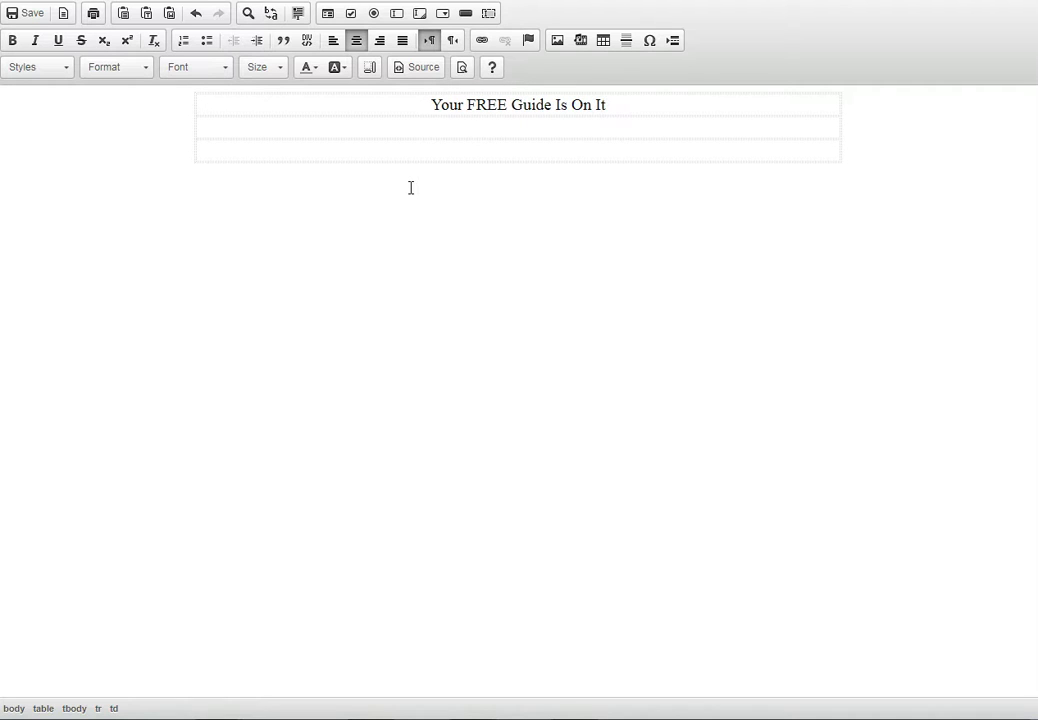
{"action": "type", "text": "'"}
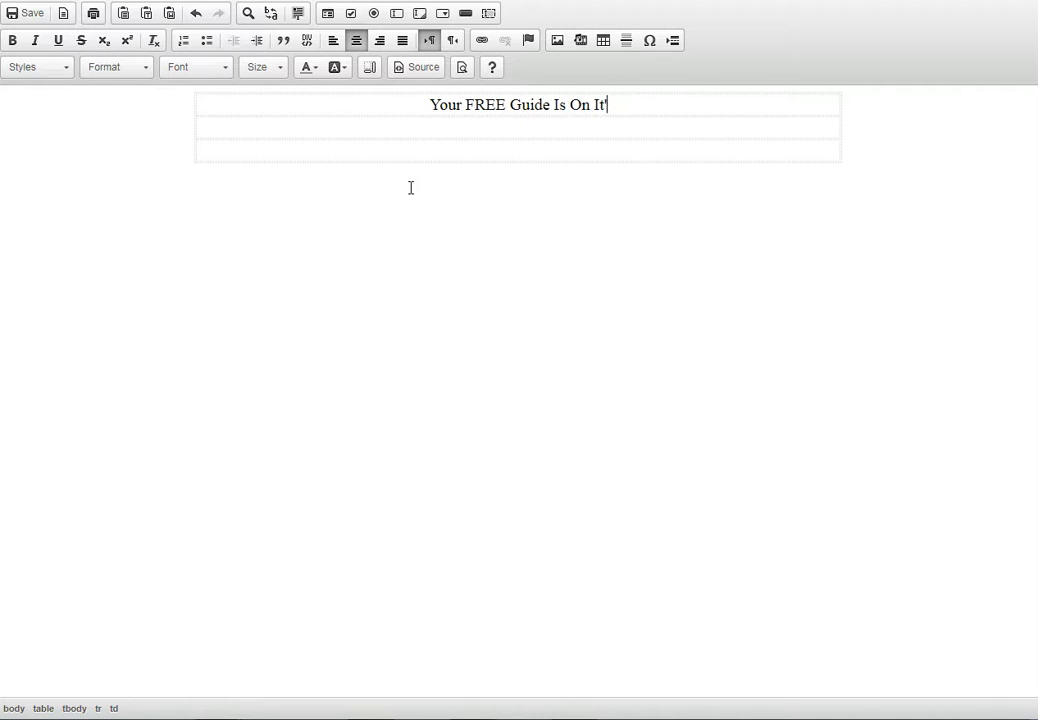
{"action": "type", "text": "s Way To "}
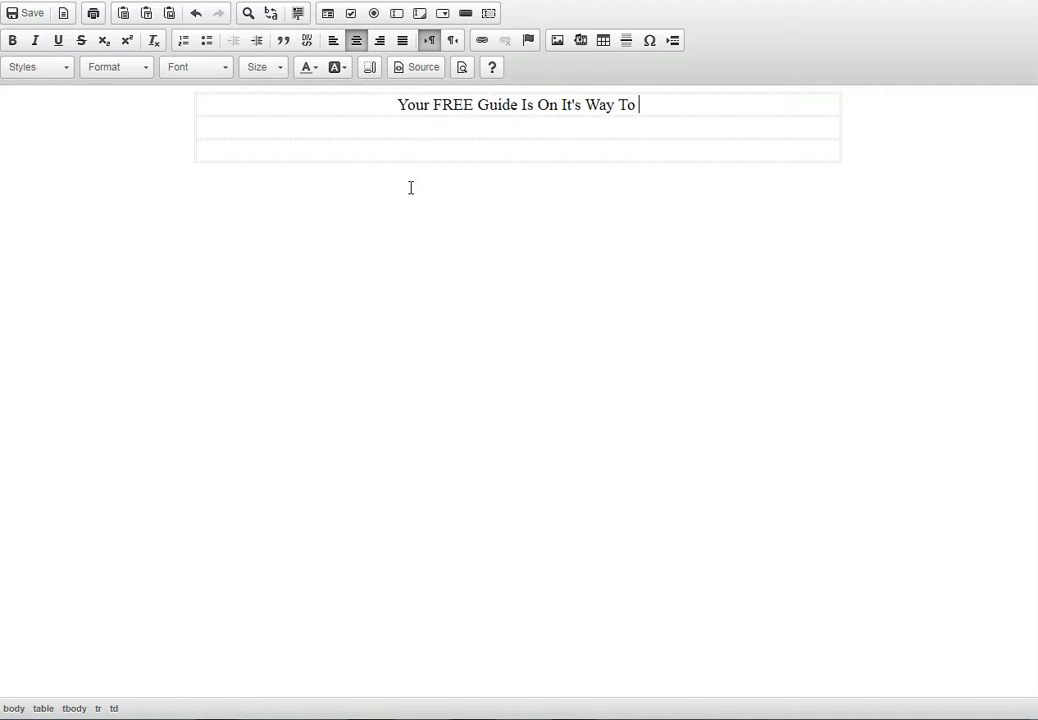
{"action": "type", "text": "YOur In"}
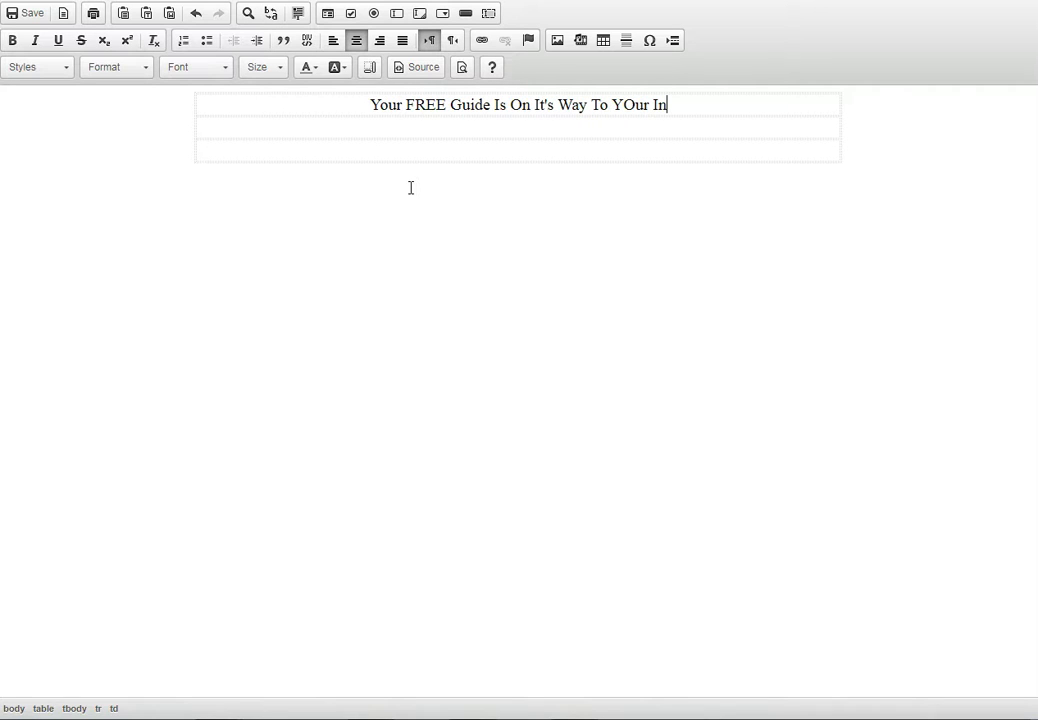
{"action": "type", "text": " Box!"}
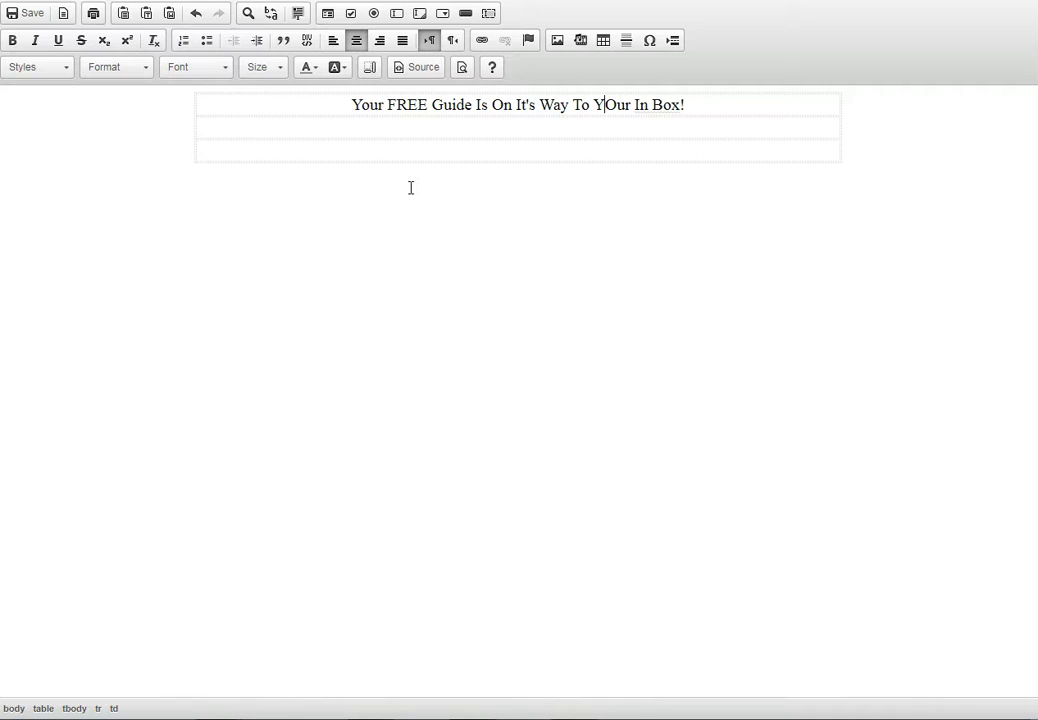
{"action": "key", "text": "Delete"}
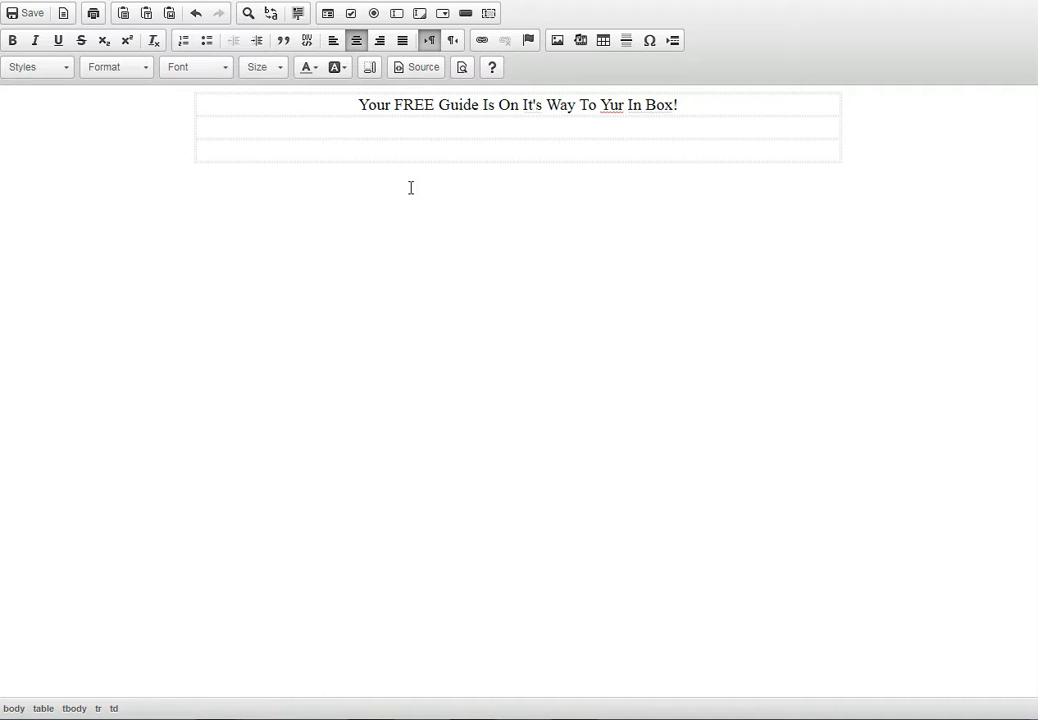
Step: Set the text color of the whole headline in the first row to red
{"action": "key", "text": "ctrl+a"}
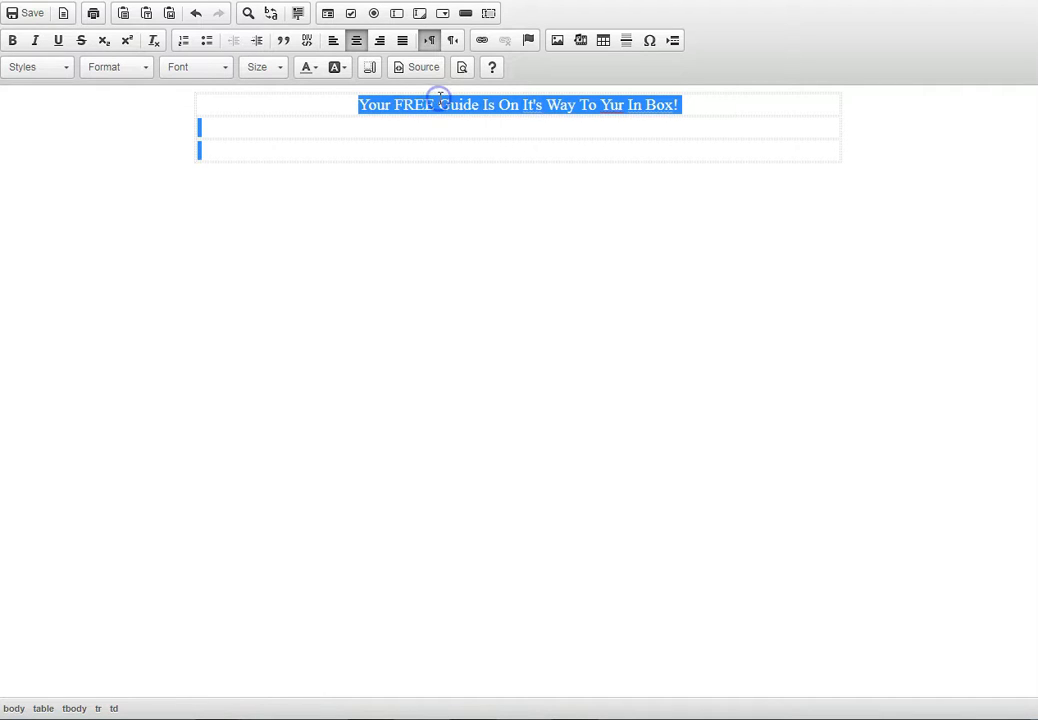
{"action": "double_click", "coordinate": [321, 108]}
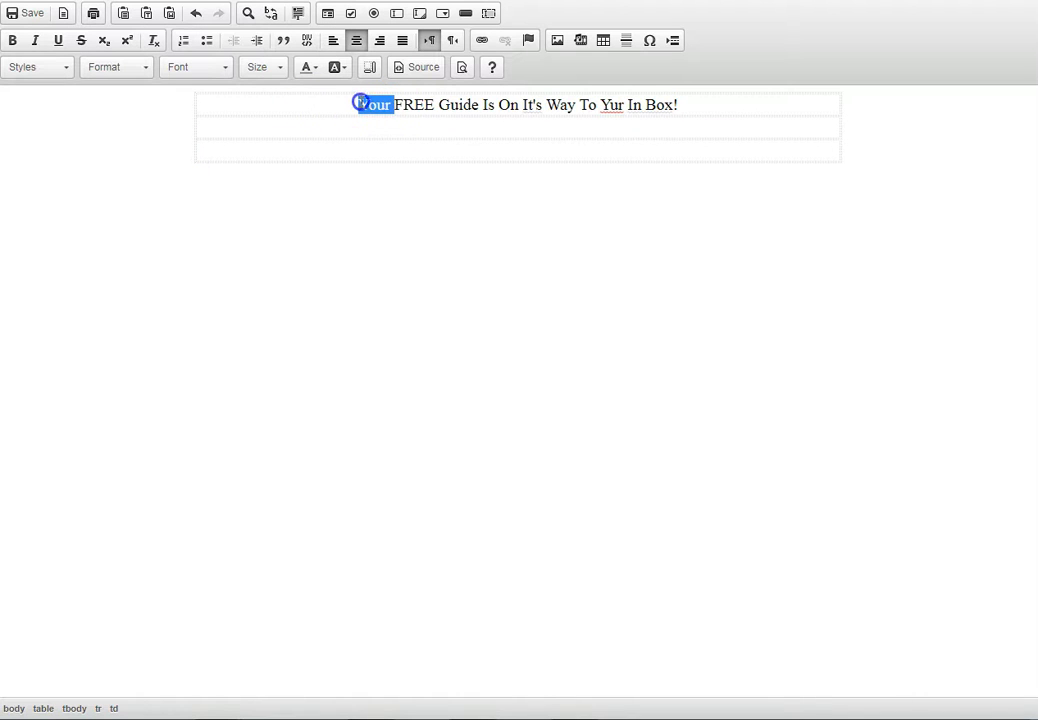
{"action": "triple_click", "coordinate": [360, 103]}
{"action": "left_click", "coordinate": [305, 67]}
{"action": "left_click", "coordinate": [305, 133]}
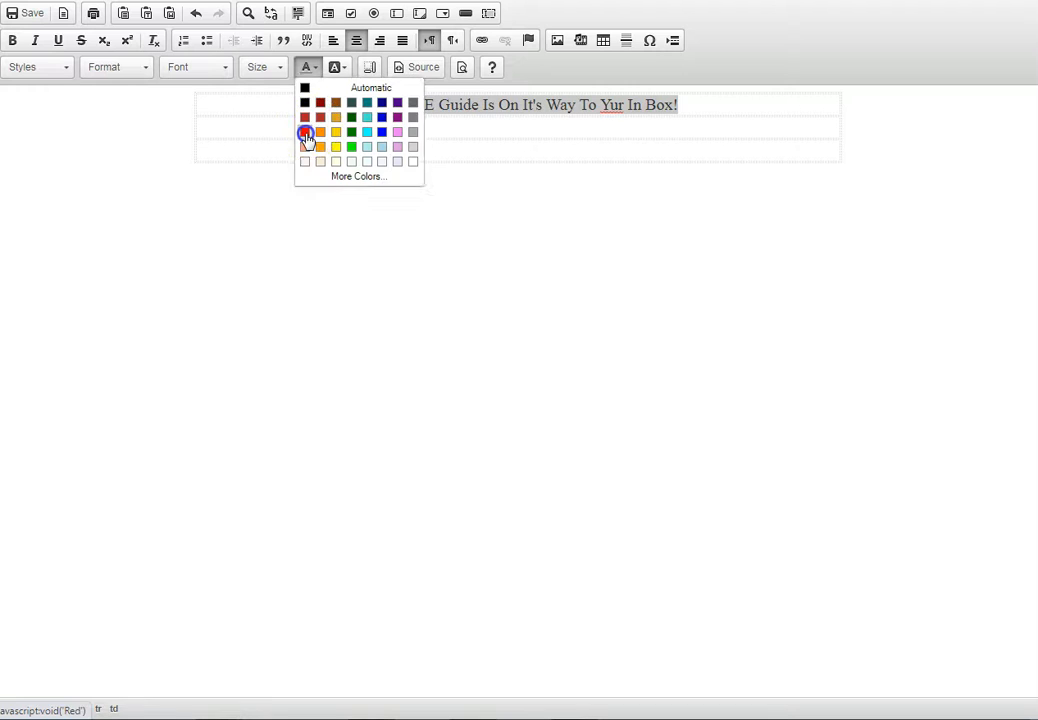
Step: Set the background color of the headline's table cell to red through its cell properties
{"action": "right_click", "coordinate": [288, 102]}
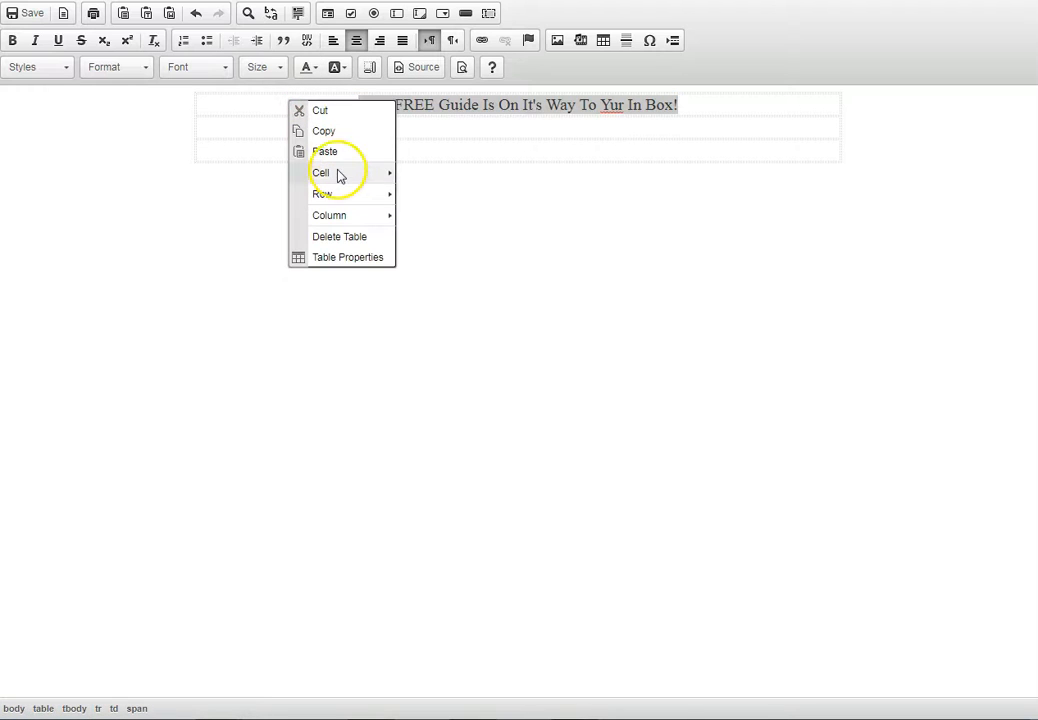
{"action": "mouse_move", "coordinate": [341, 176]}
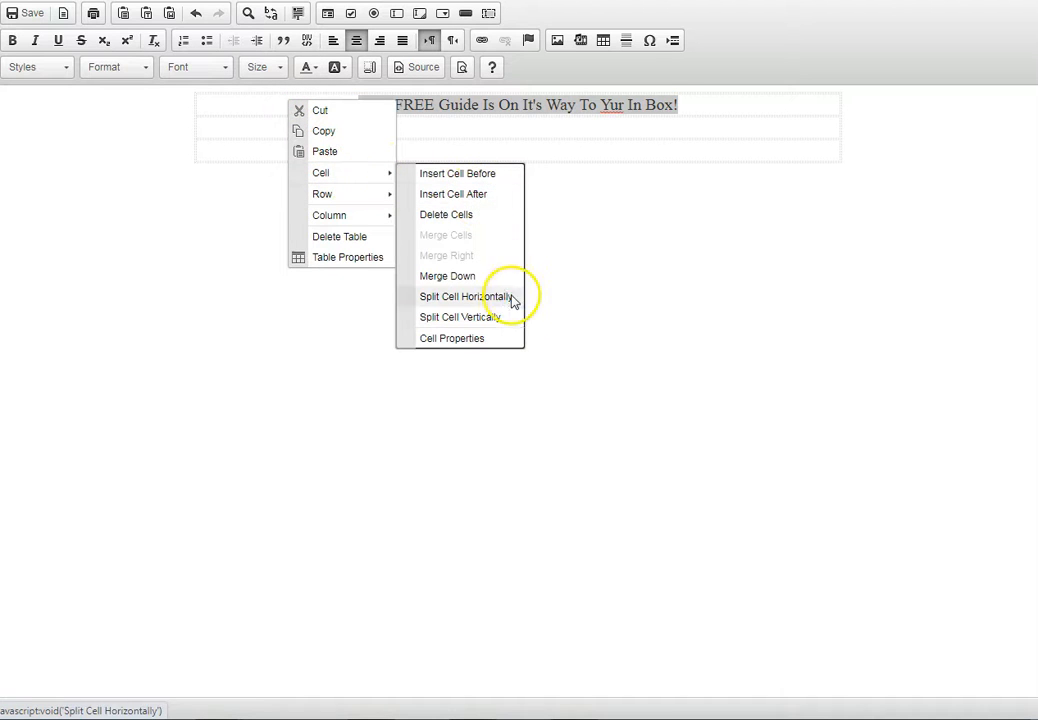
{"action": "left_click", "coordinate": [480, 341]}
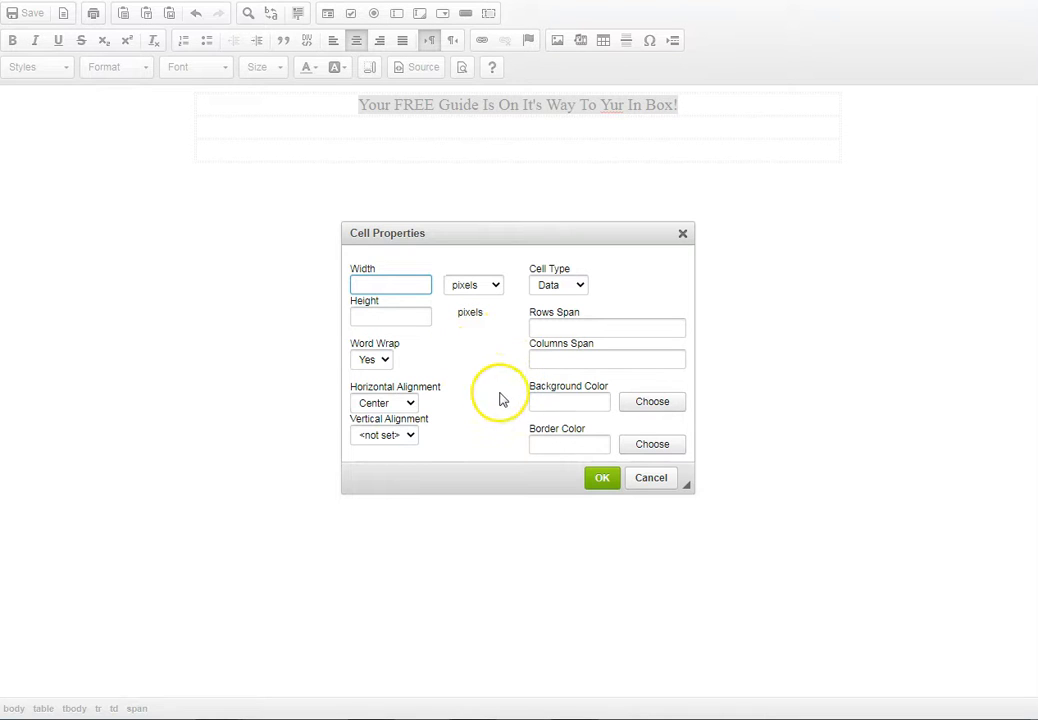
{"action": "left_click", "coordinate": [598, 401]}
{"action": "left_click", "coordinate": [651, 401]}
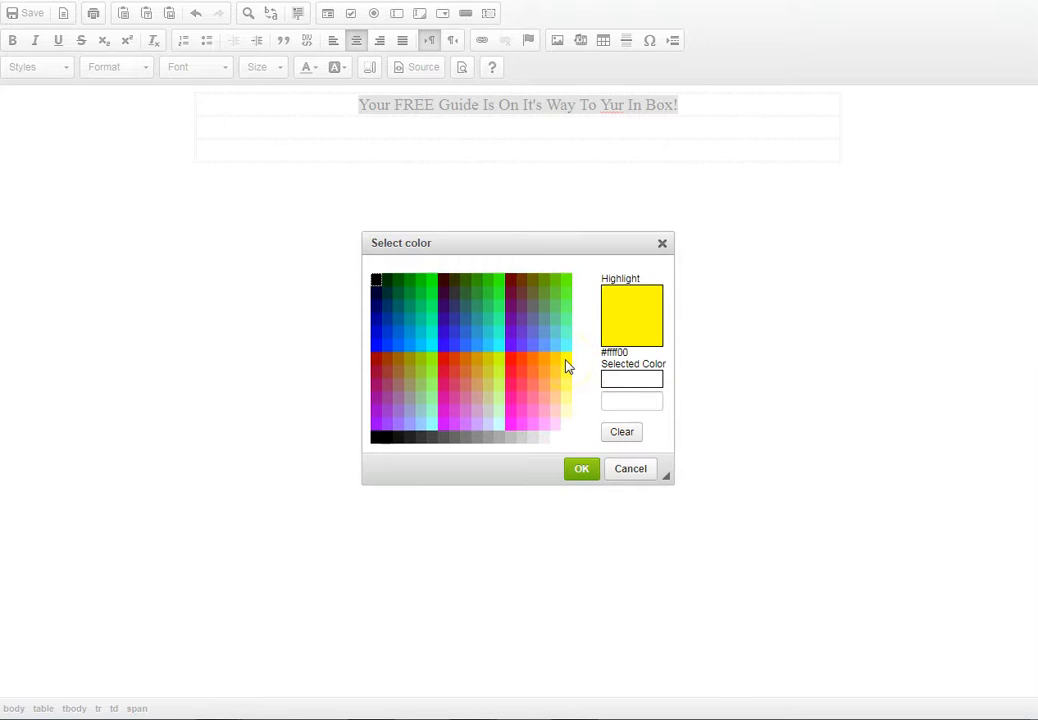
{"action": "left_click", "coordinate": [511, 366]}
{"action": "left_click", "coordinate": [582, 470]}
{"action": "left_click", "coordinate": [591, 478]}
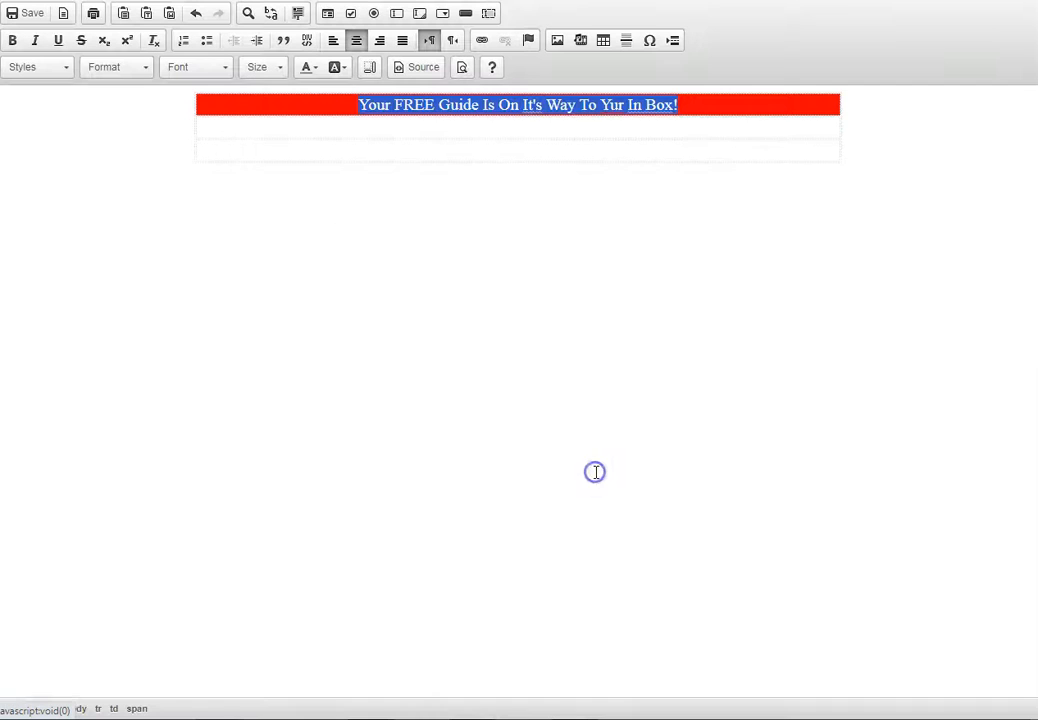
Step: Change the headline's text color to yellow
{"action": "left_click", "coordinate": [310, 67]}
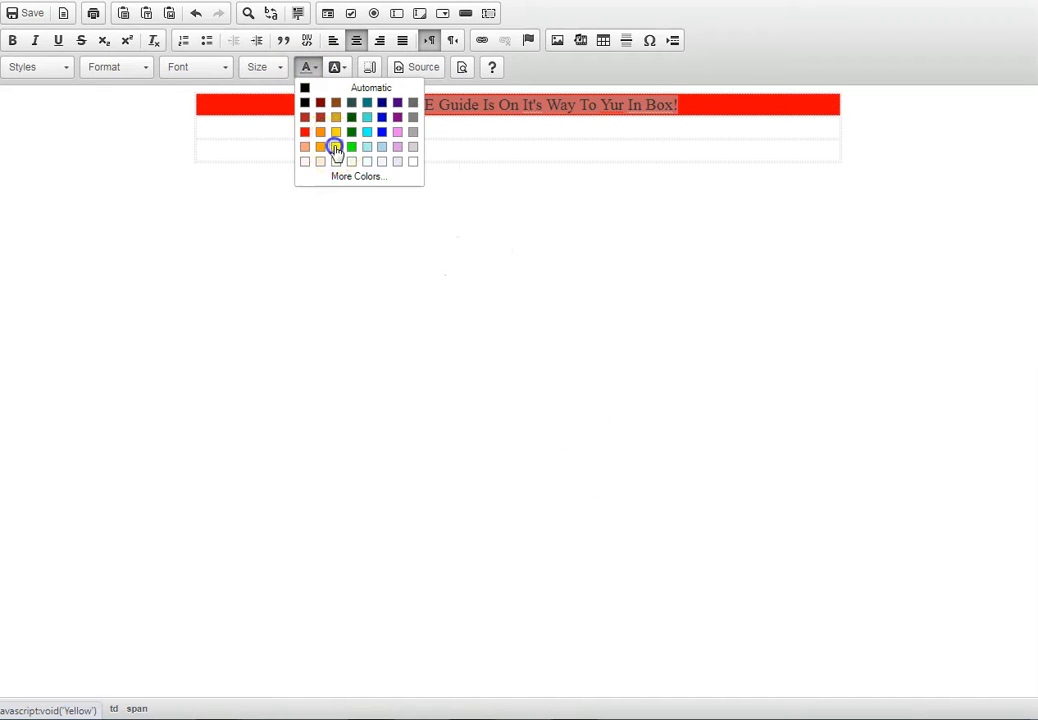
{"action": "left_click", "coordinate": [336, 146]}
{"action": "left_click", "coordinate": [311, 225]}
Step: Make the whole headline in the first row bold and set its font size to 22
{"action": "double_click", "coordinate": [344, 98]}
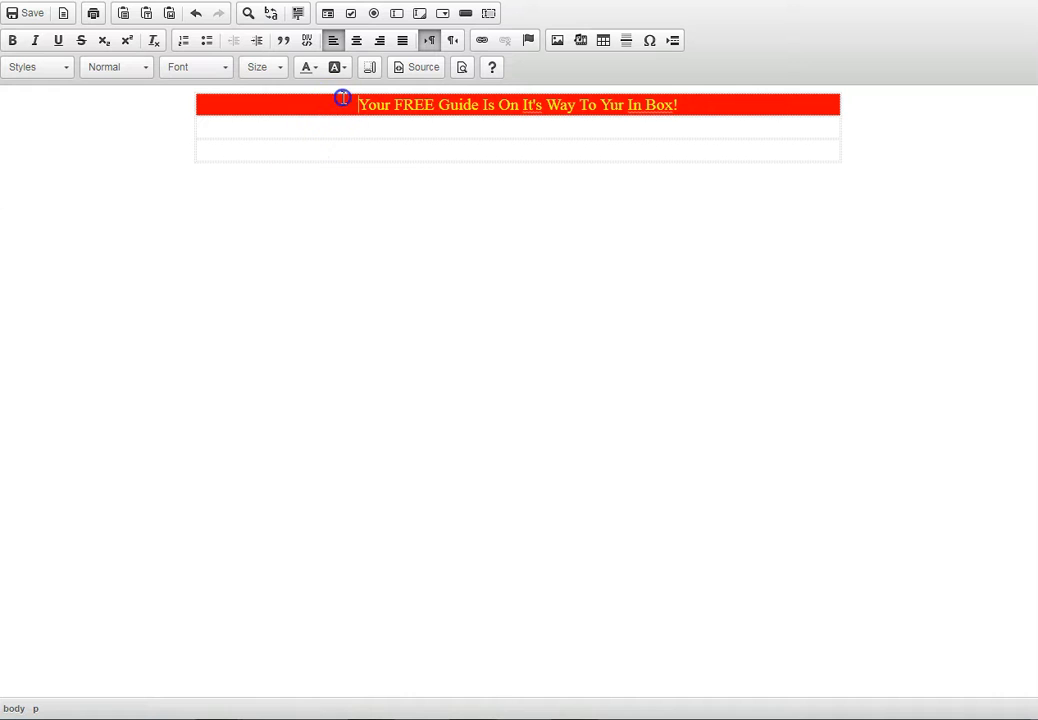
{"action": "triple_click", "coordinate": [347, 101]}
{"action": "left_click", "coordinate": [346, 101]}
{"action": "left_click_drag", "start_coordinate": [694, 111], "coordinate": [364, 101]}
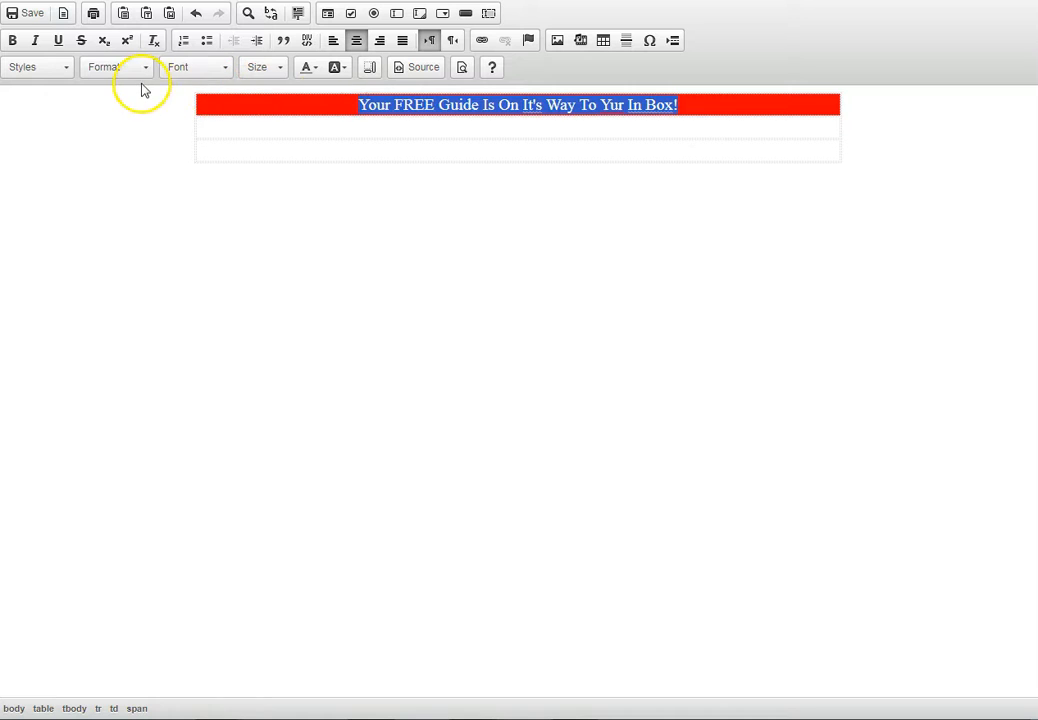
{"action": "left_click", "coordinate": [11, 42]}
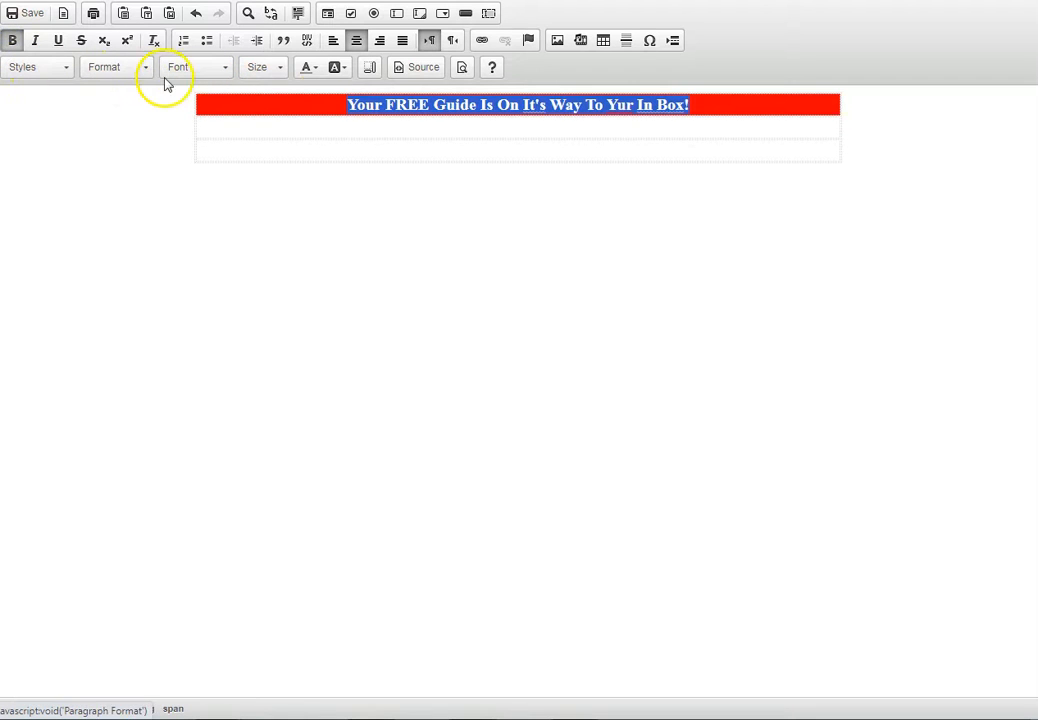
{"action": "left_click", "coordinate": [204, 70]}
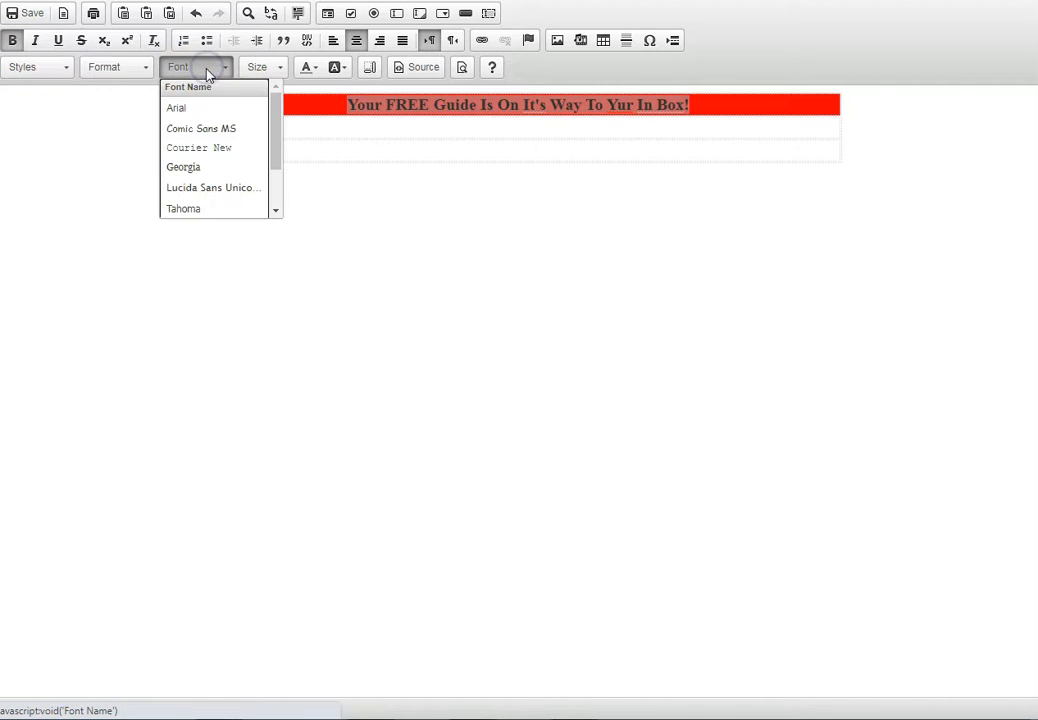
{"action": "left_click", "coordinate": [259, 68]}
{"action": "scroll", "coordinate": [295, 186], "scroll_direction": "down", "scroll_amount": 2}
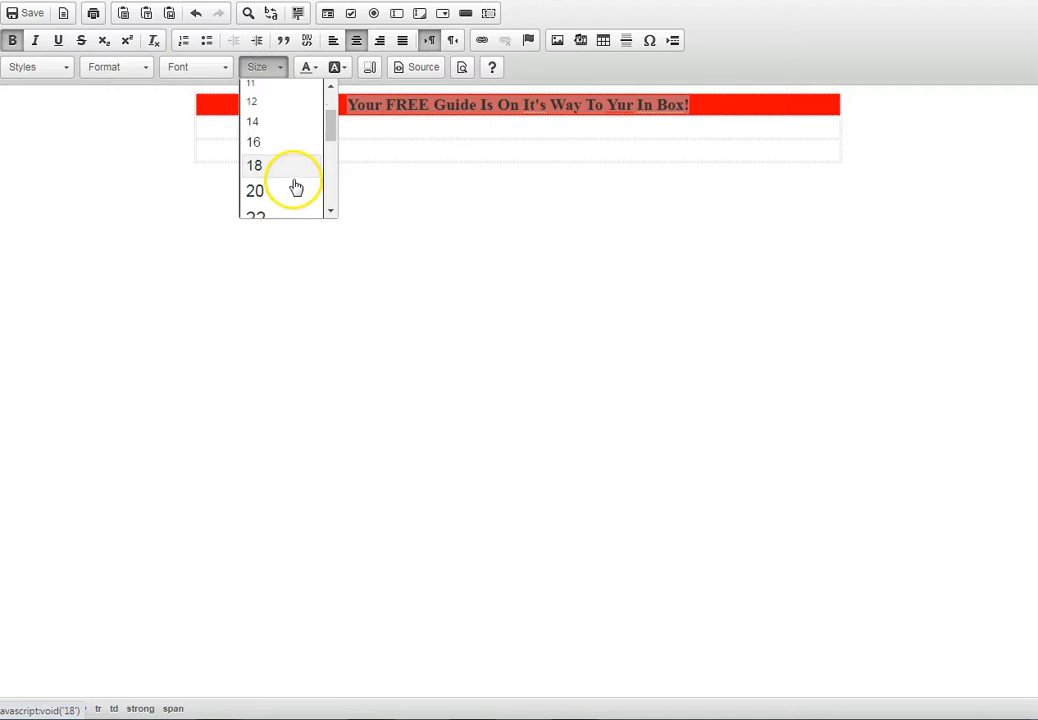
{"action": "left_click", "coordinate": [283, 213]}
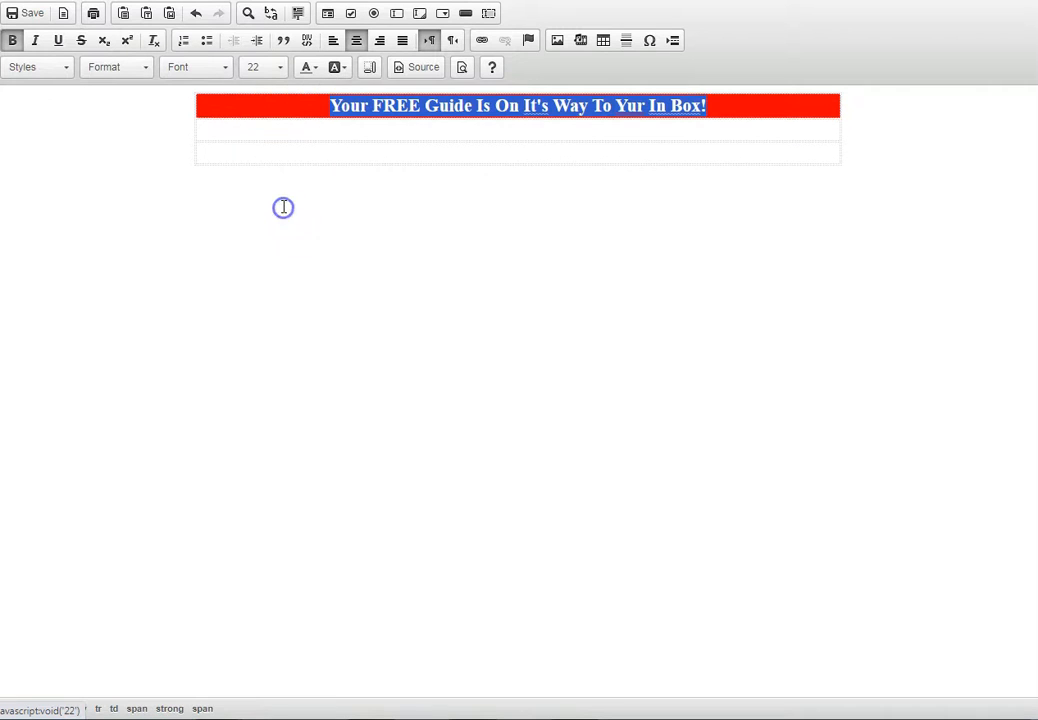
{"action": "left_click", "coordinate": [271, 188]}
Step: Save the page and preview it, then return to the editor
{"action": "left_click", "coordinate": [25, 13]}
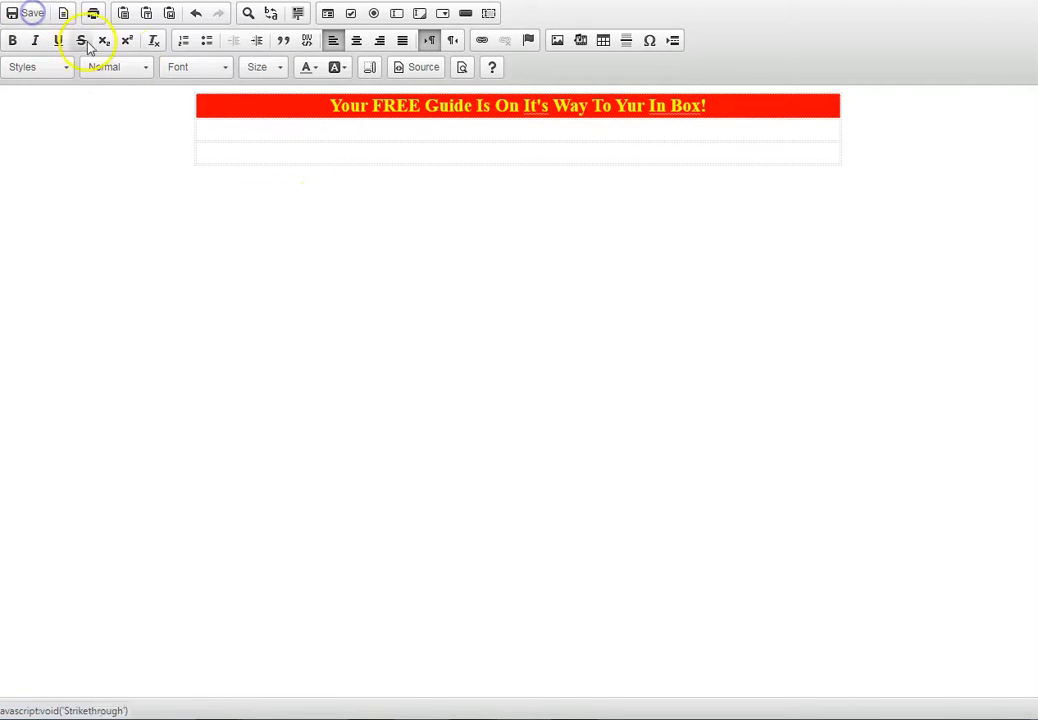
{"action": "left_click", "coordinate": [462, 68]}
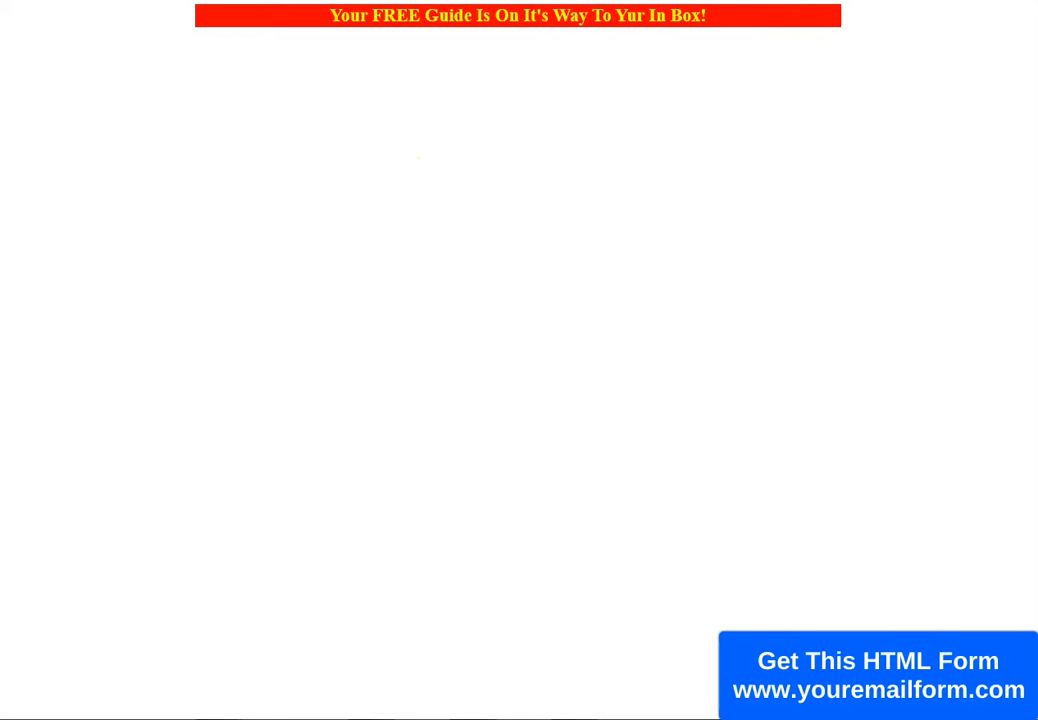
{"action": "key", "text": "ctrl+w"}
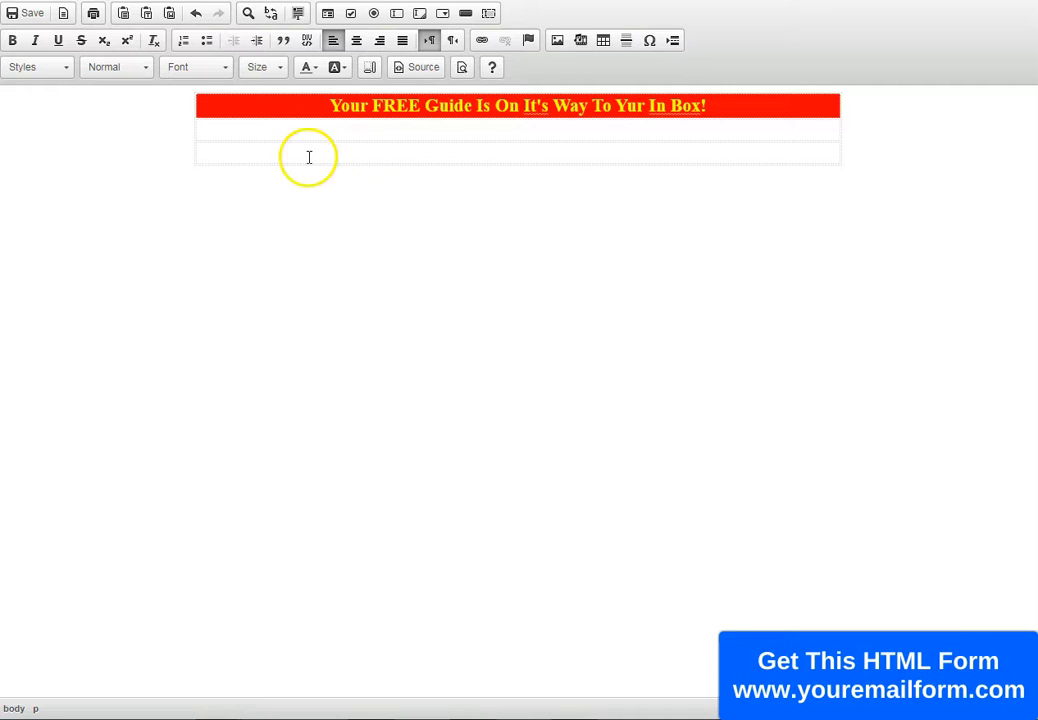
Step: Add blank lines in the table's second row and format the last one as a centered Heading 1
{"action": "left_click", "coordinate": [449, 129]}
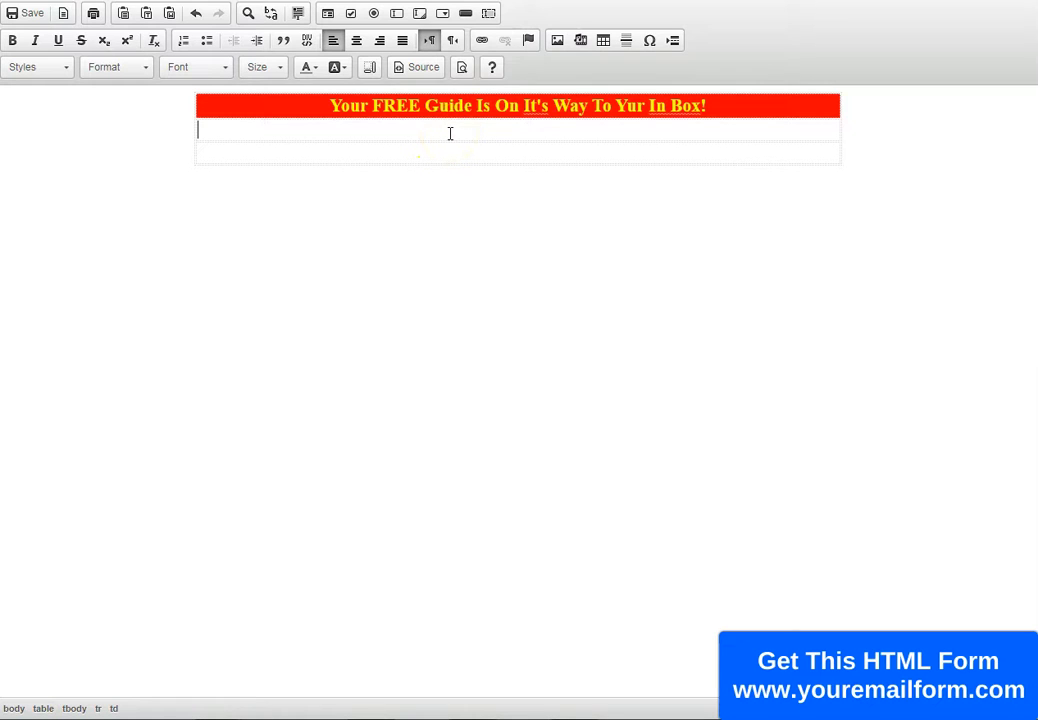
{"action": "key", "text": "Return"}
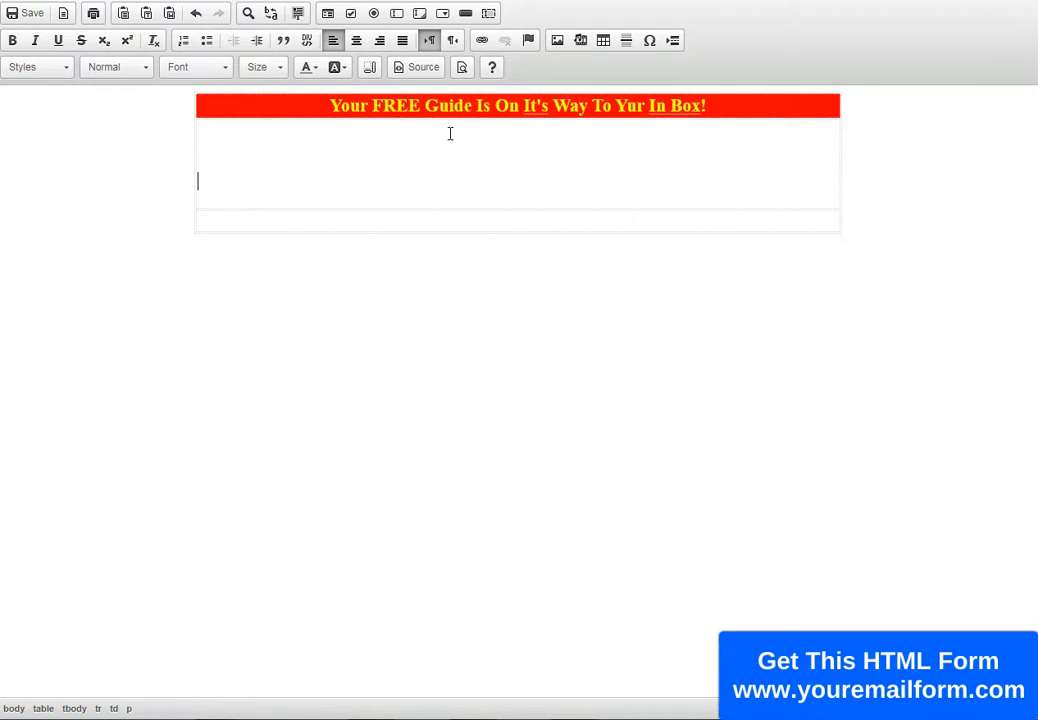
{"action": "left_click", "coordinate": [356, 40]}
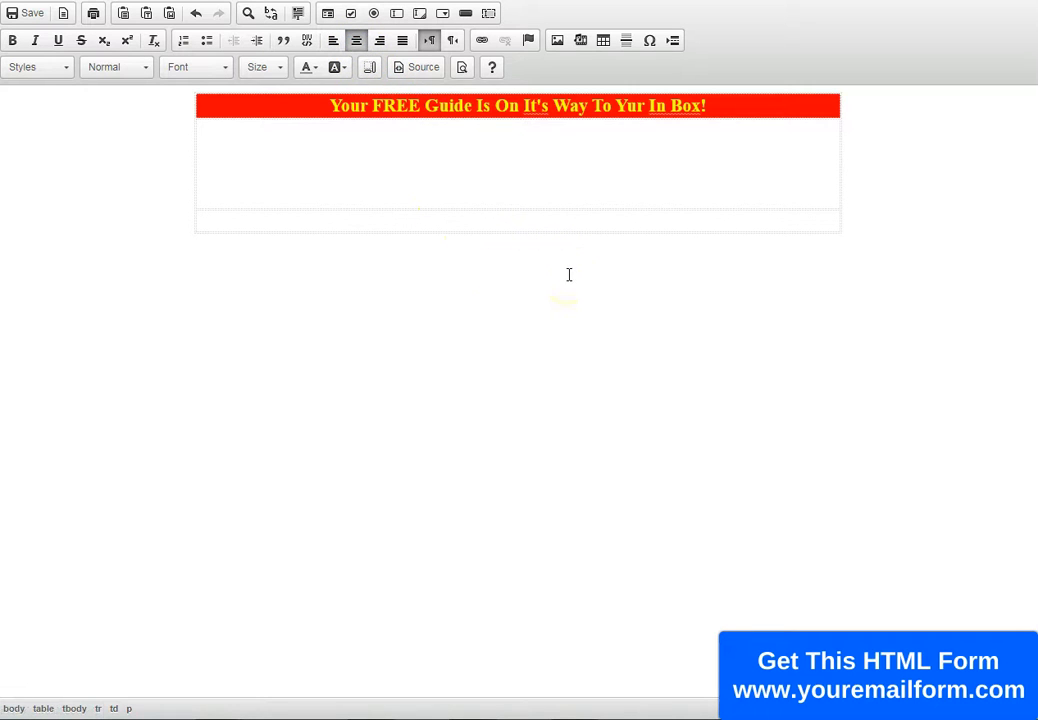
{"action": "left_click", "coordinate": [139, 72]}
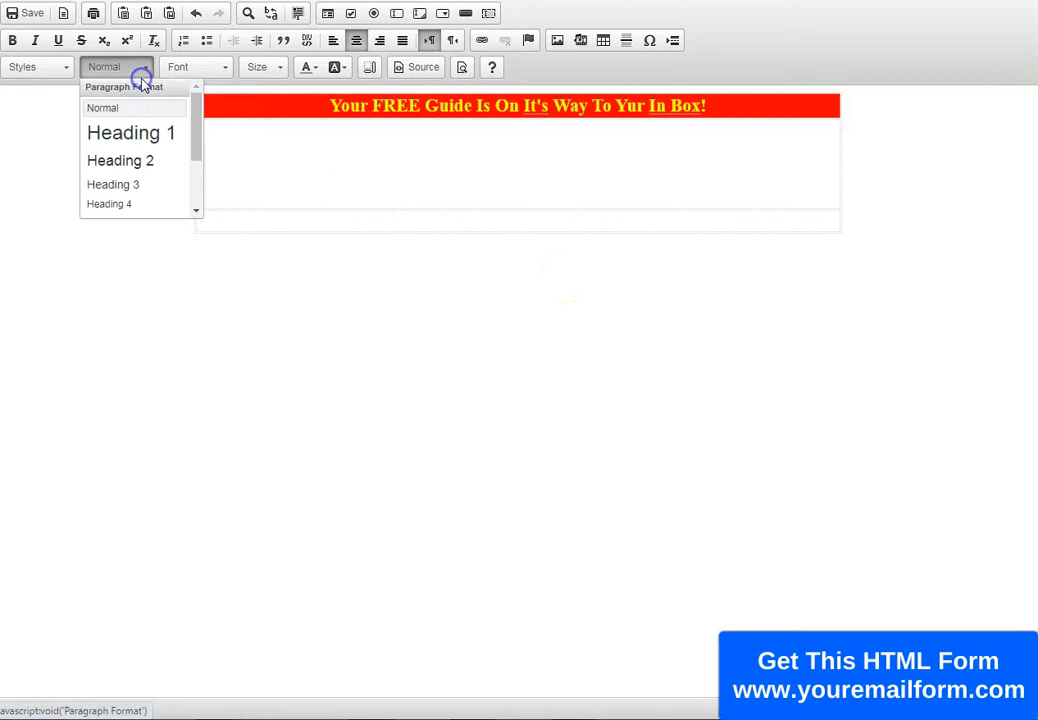
{"action": "left_click", "coordinate": [140, 140]}
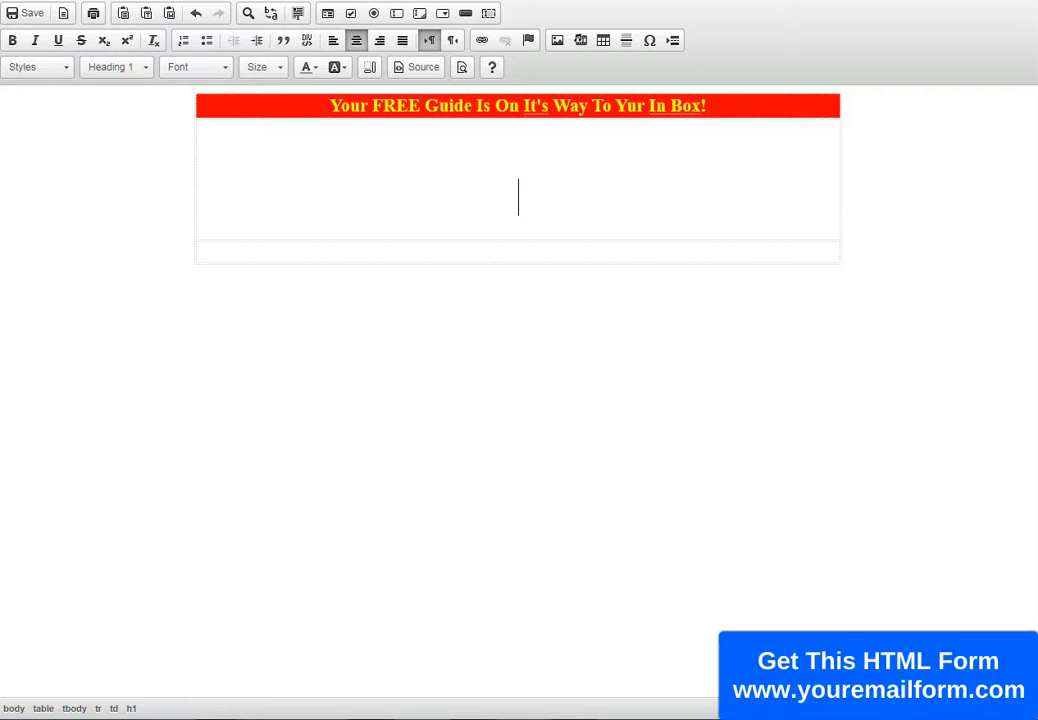
Step: Enter "FINALLY! Never Pay For An Email Marketing AutoResponder Again!" and "You'll Be Totally Independent Now That You've Found This Done For You Email AutoResponder Package!"
{"action": "type", "text": "FINALLY! Never Pay For An Email Marketing AutoResponder Again! You'll Be Totally Independent Now That You've Found This Done For You Email AutoResponder Package!"}
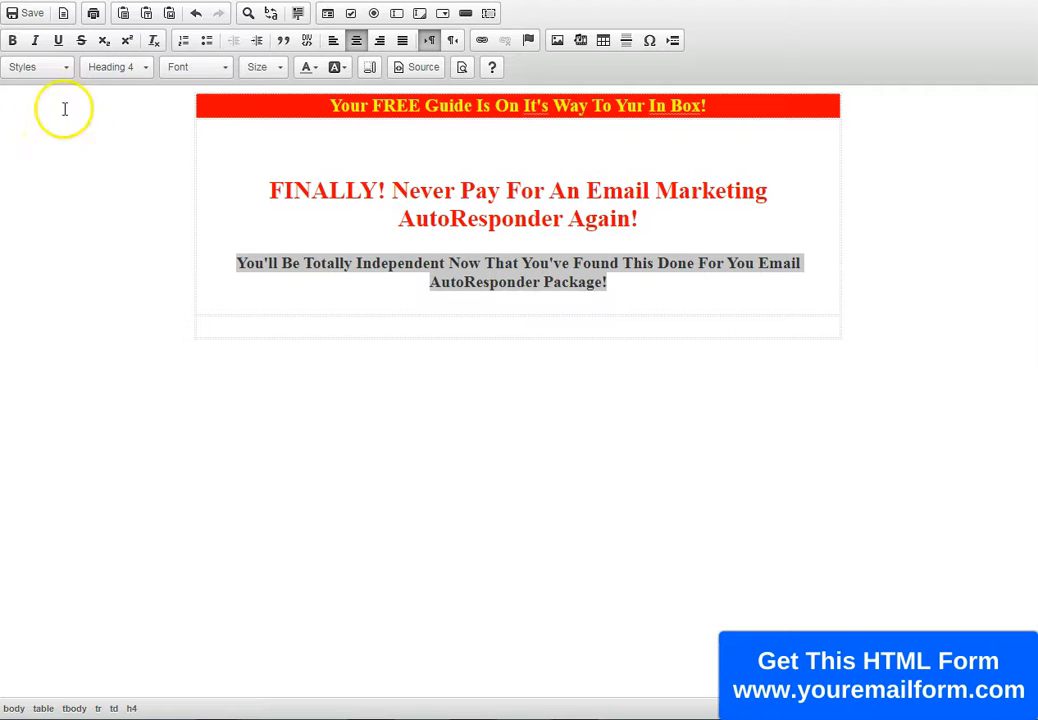
Step: Format the "You'll Be Totally Independent" sentence as Heading 2 and color its text red
{"action": "left_click", "coordinate": [118, 68]}
{"action": "left_click", "coordinate": [124, 161]}
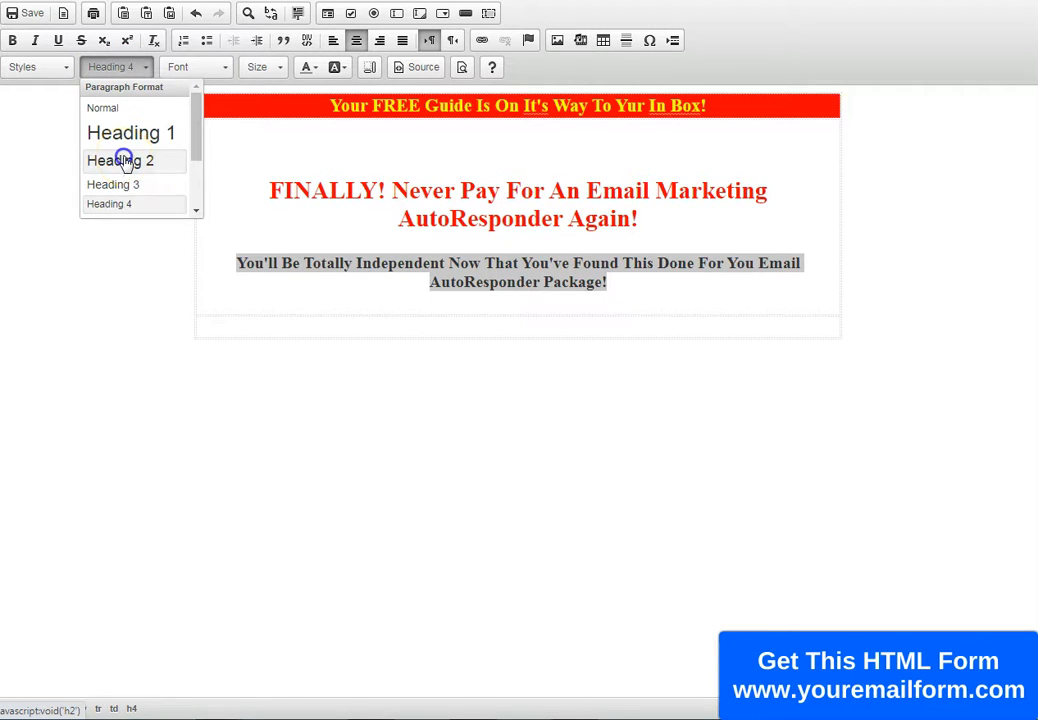
{"action": "left_click", "coordinate": [124, 161]}
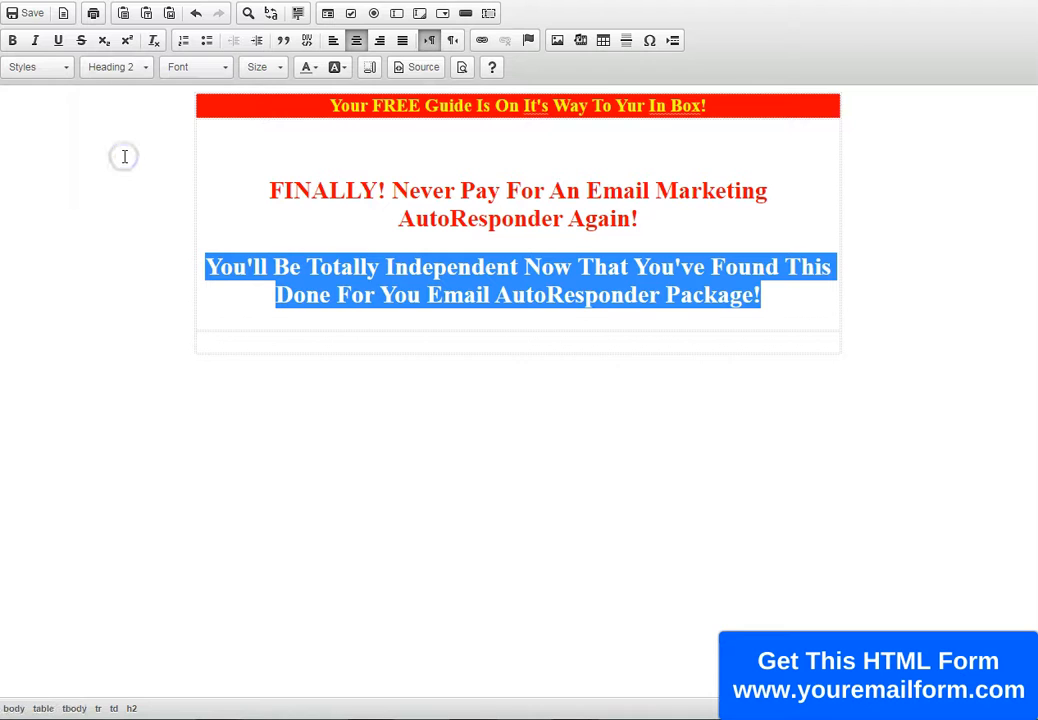
{"action": "left_click", "coordinate": [314, 66]}
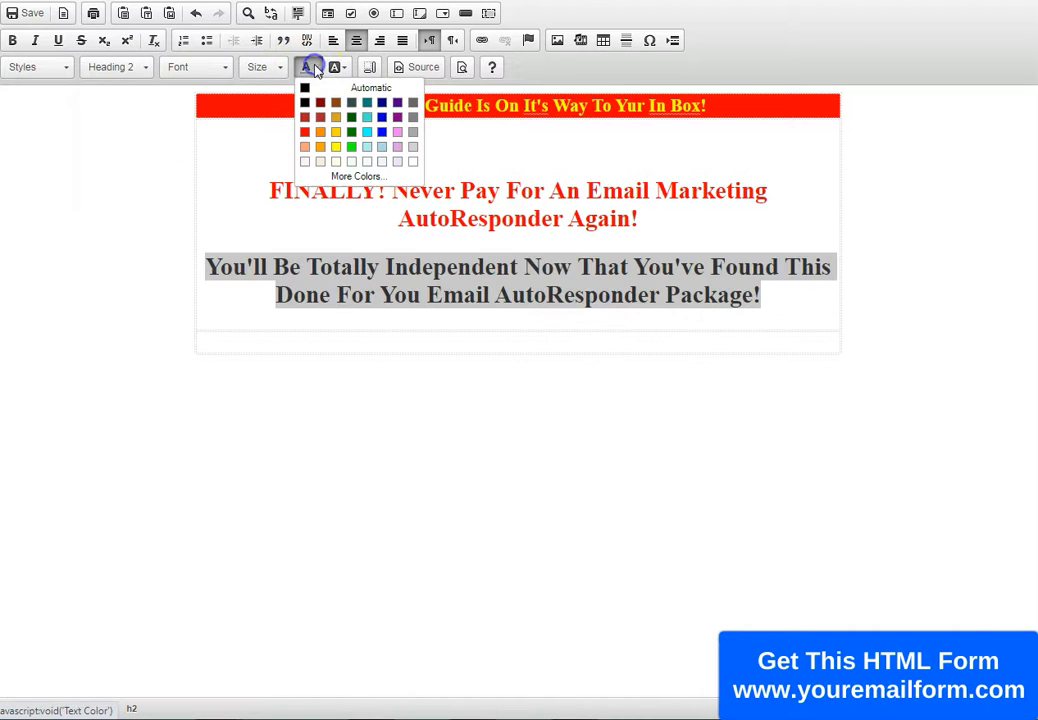
{"action": "left_click", "coordinate": [305, 130]}
{"action": "left_click", "coordinate": [524, 350]}
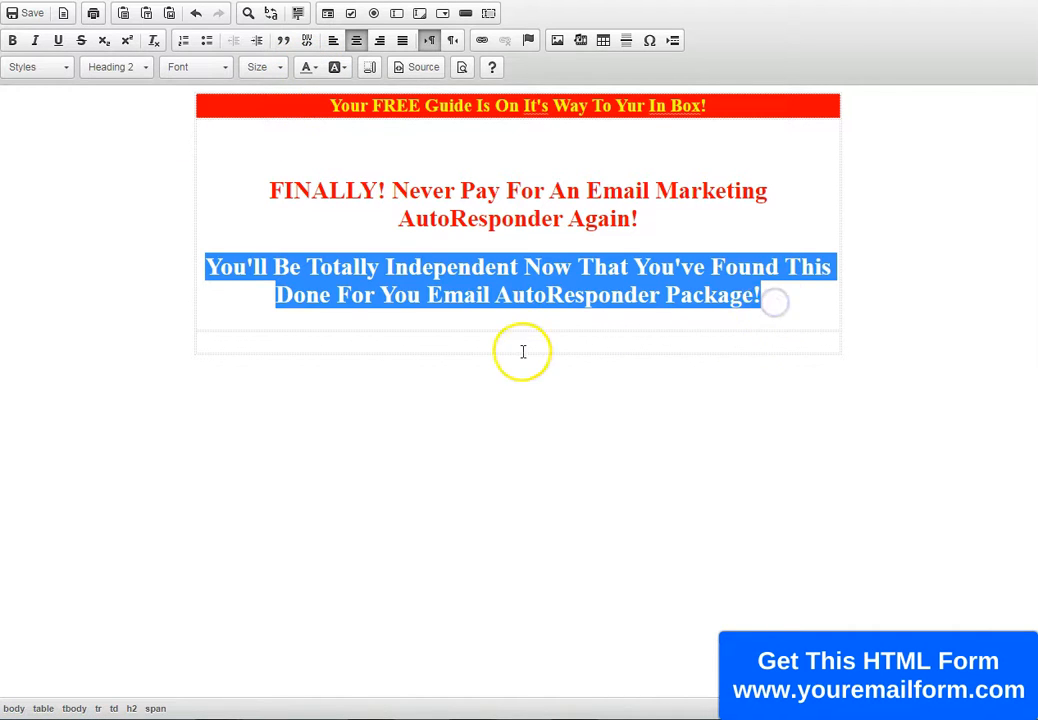
Step: Center the table's third row and copy the image address of the product box on the sales page's black section
{"action": "left_click", "coordinate": [528, 336]}
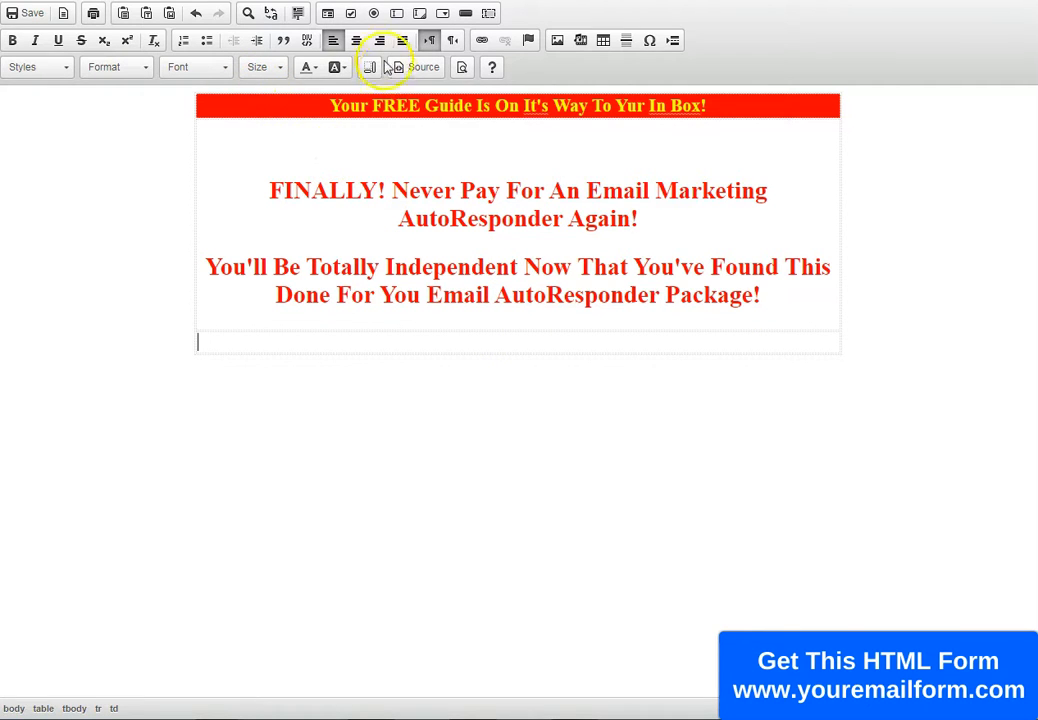
{"action": "left_click", "coordinate": [356, 40]}
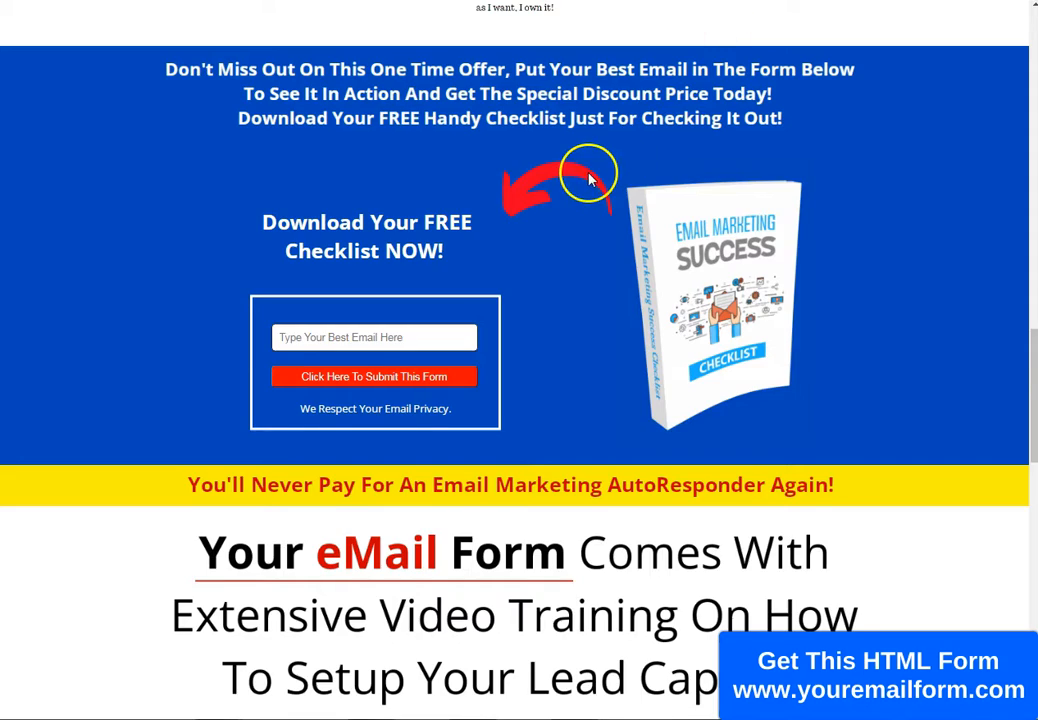
{"action": "scroll", "coordinate": [587, 170], "scroll_direction": "up", "scroll_amount": 5}
{"action": "scroll", "coordinate": [587, 174], "scroll_direction": "up", "scroll_amount": 10}
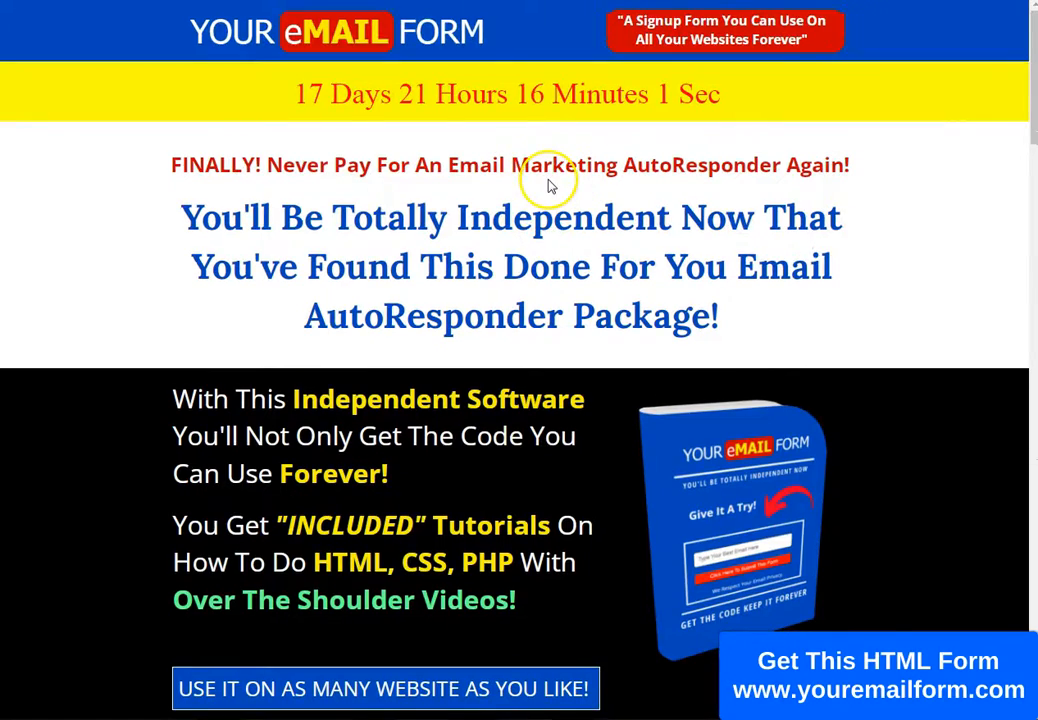
{"action": "scroll", "coordinate": [424, 232], "scroll_direction": "down", "scroll_amount": 4}
{"action": "scroll", "coordinate": [420, 218], "scroll_direction": "up", "scroll_amount": 2}
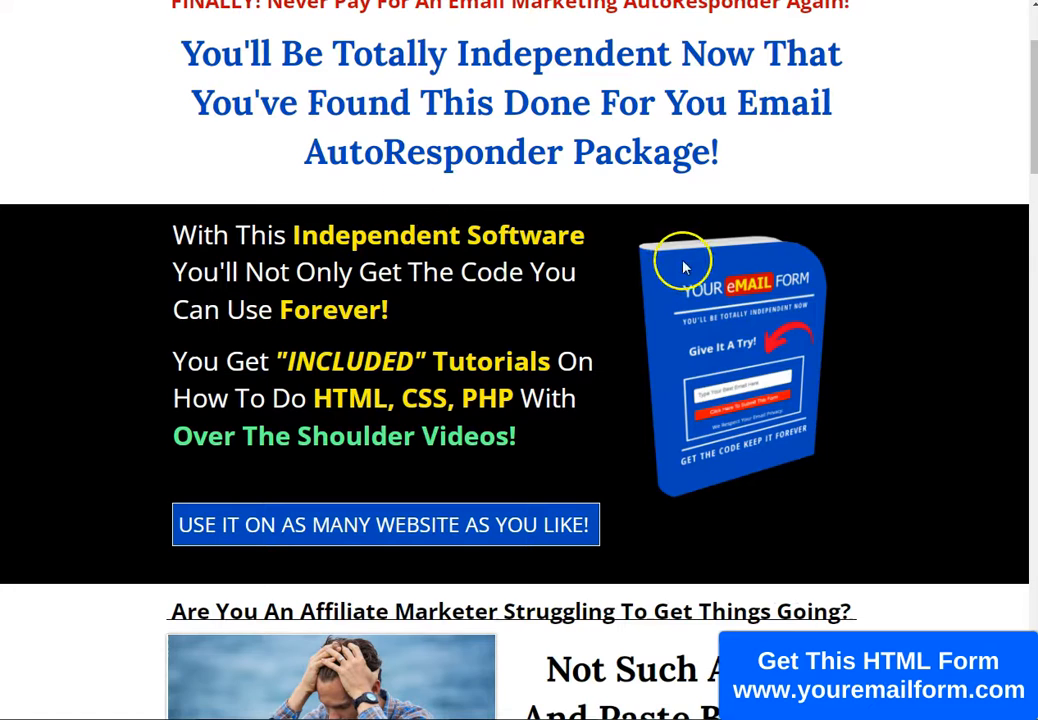
{"action": "right_click", "coordinate": [699, 289]}
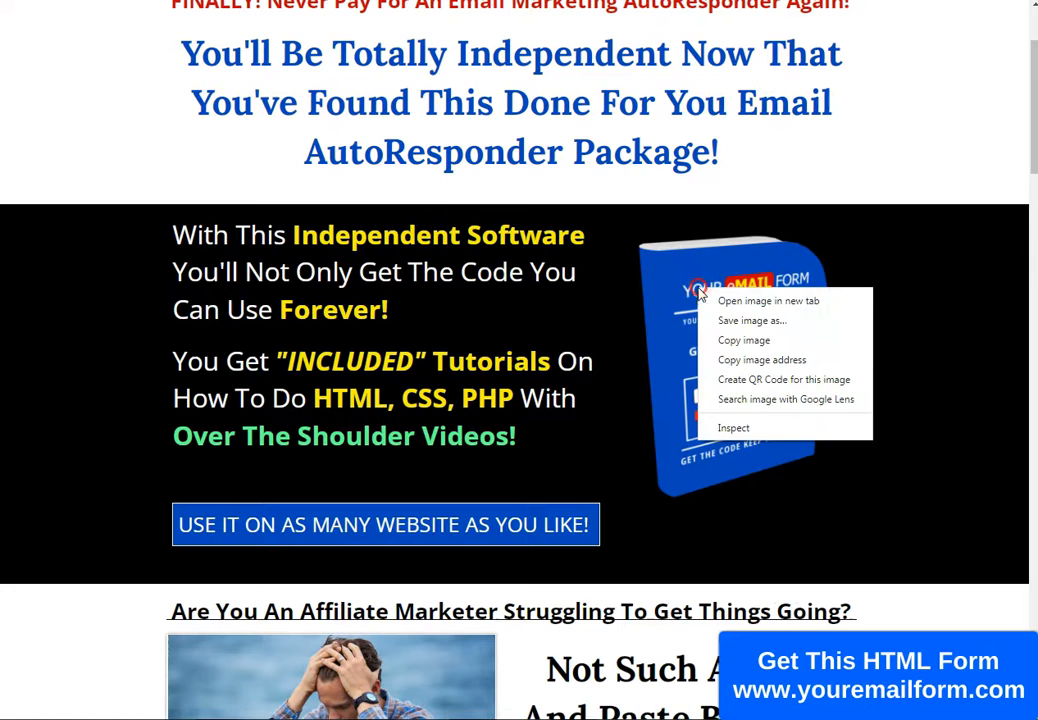
{"action": "left_click", "coordinate": [762, 362]}
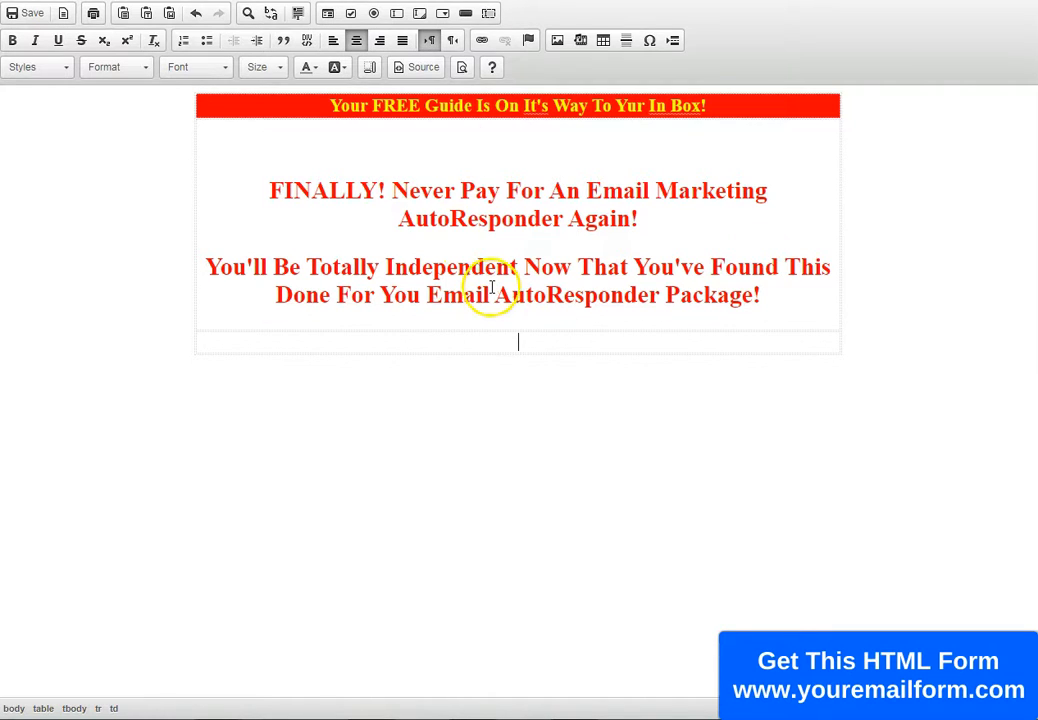
Step: Insert the product box image into the third row using the copied image address as its URL
{"action": "left_click", "coordinate": [555, 40]}
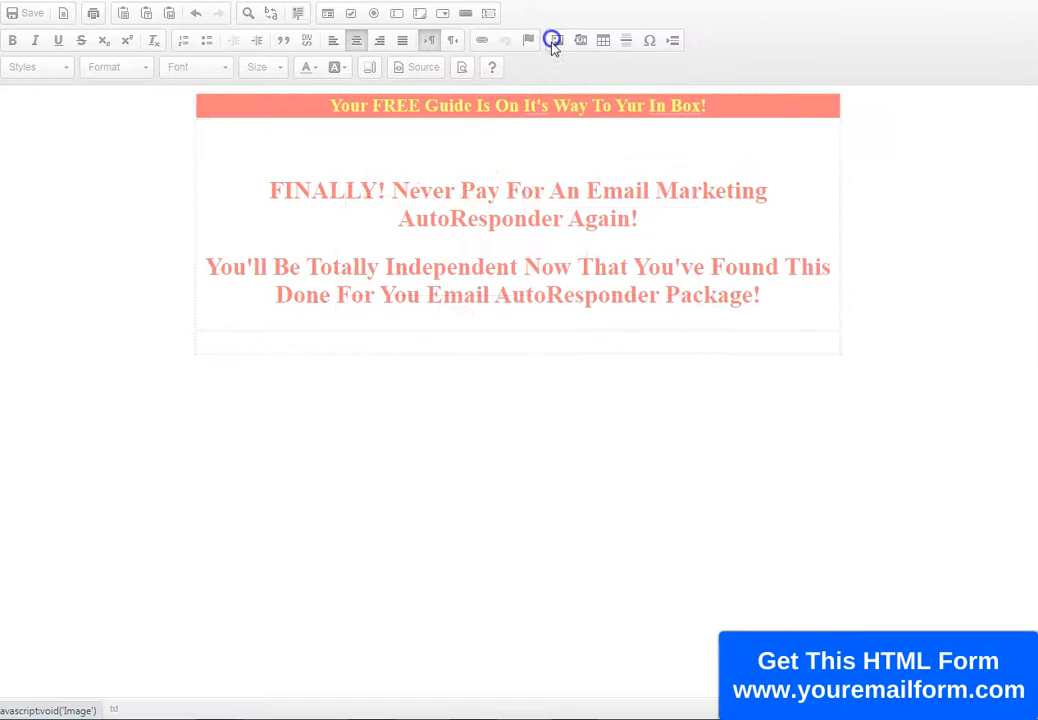
{"action": "left_click", "coordinate": [458, 240]}
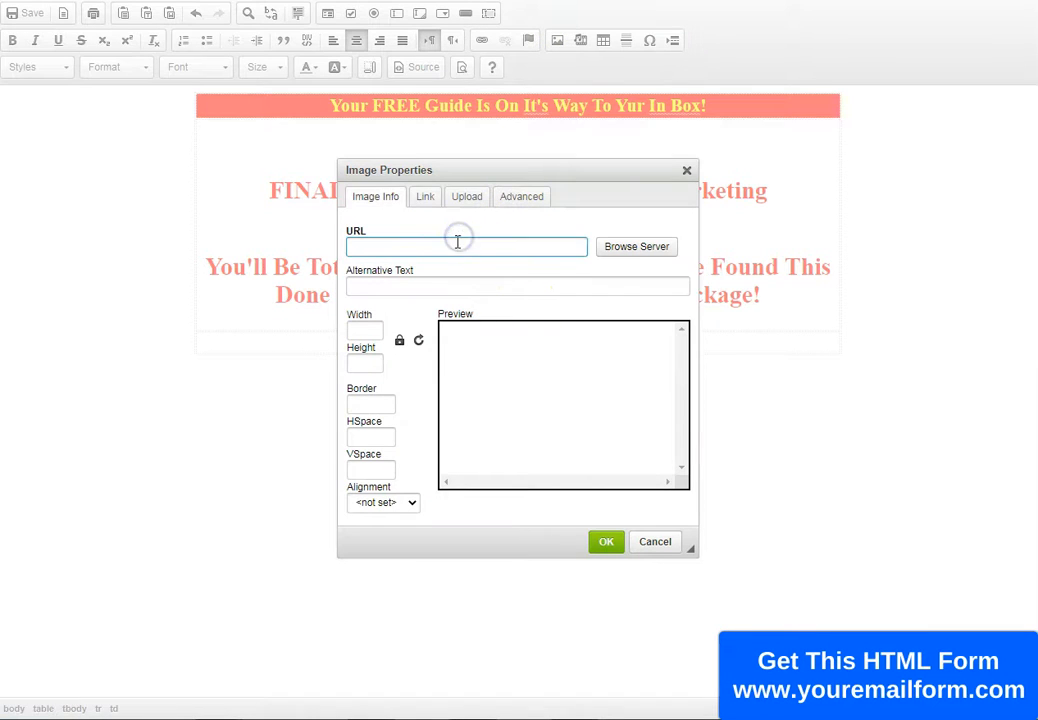
{"action": "key", "text": "ctrl+v"}
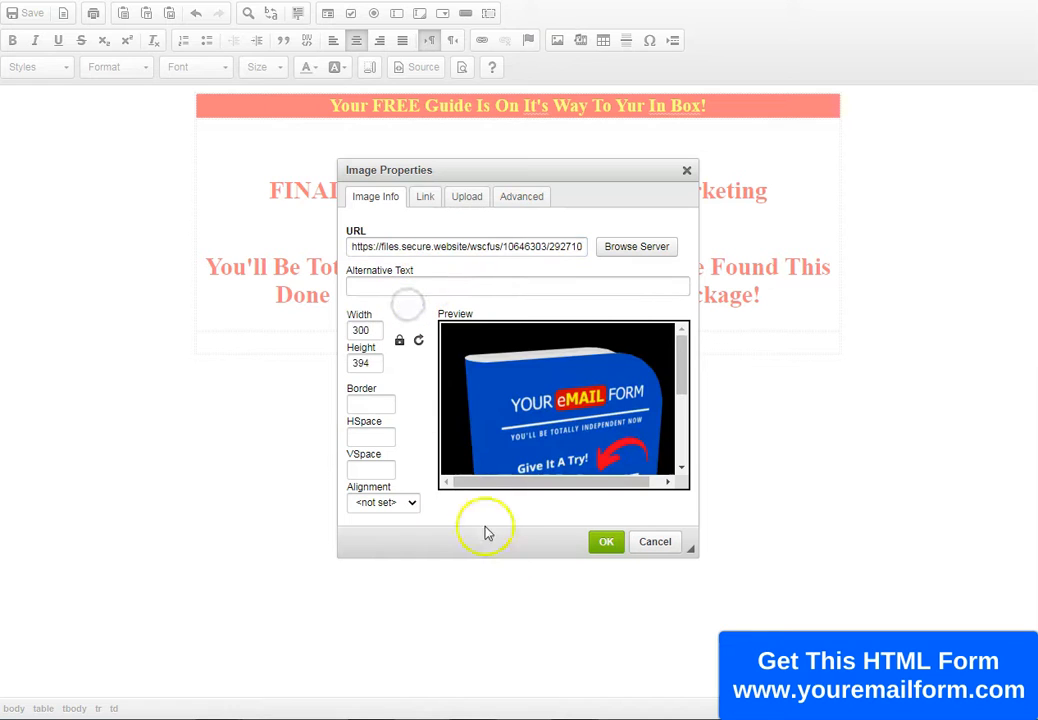
{"action": "left_click", "coordinate": [600, 543]}
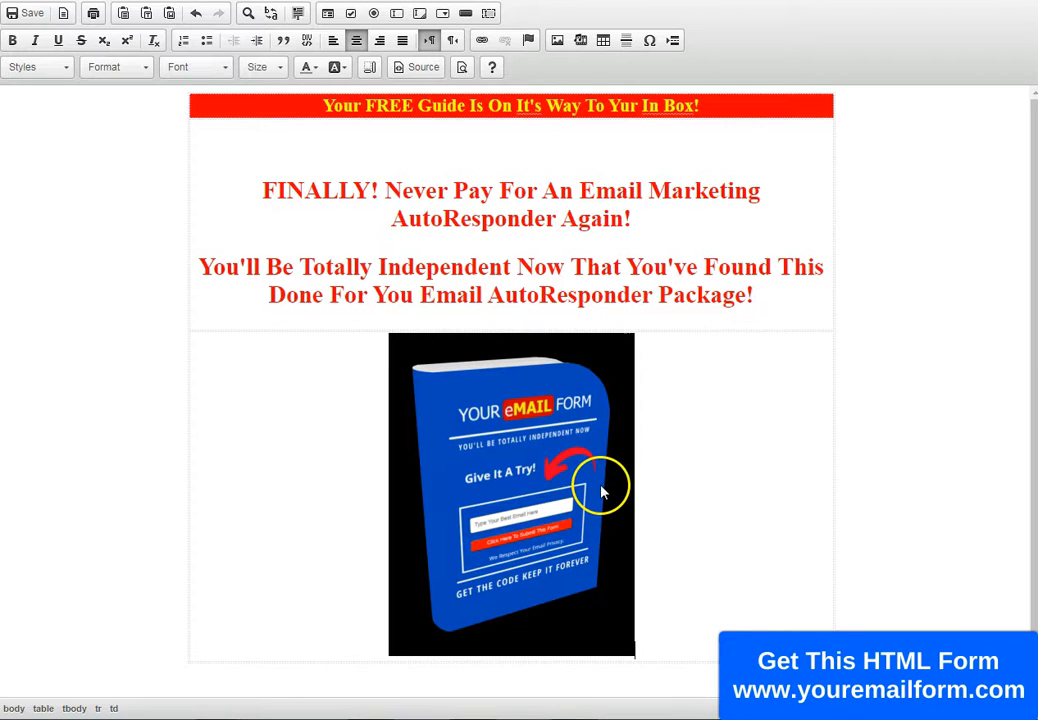
Step: Copy the image address of the white-background product box further down the sales page and return to the editor
{"action": "scroll", "coordinate": [612, 463], "scroll_direction": "down", "scroll_amount": 1}
{"action": "right_click", "coordinate": [260, 451]}
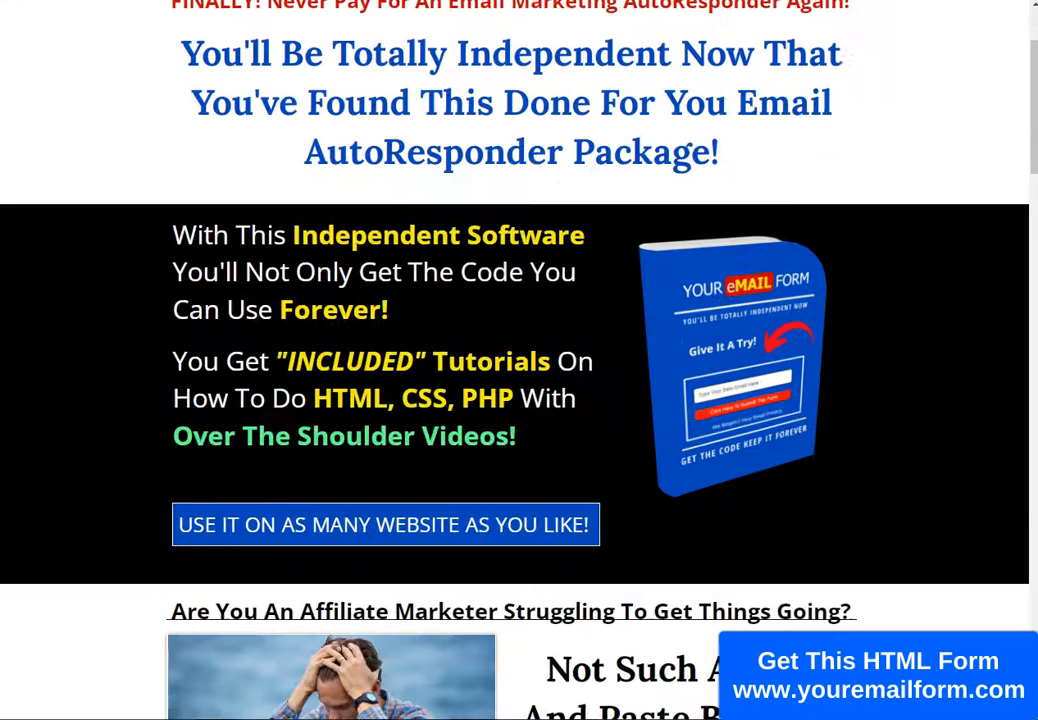
{"action": "scroll", "coordinate": [438, 204], "scroll_direction": "down", "scroll_amount": 9}
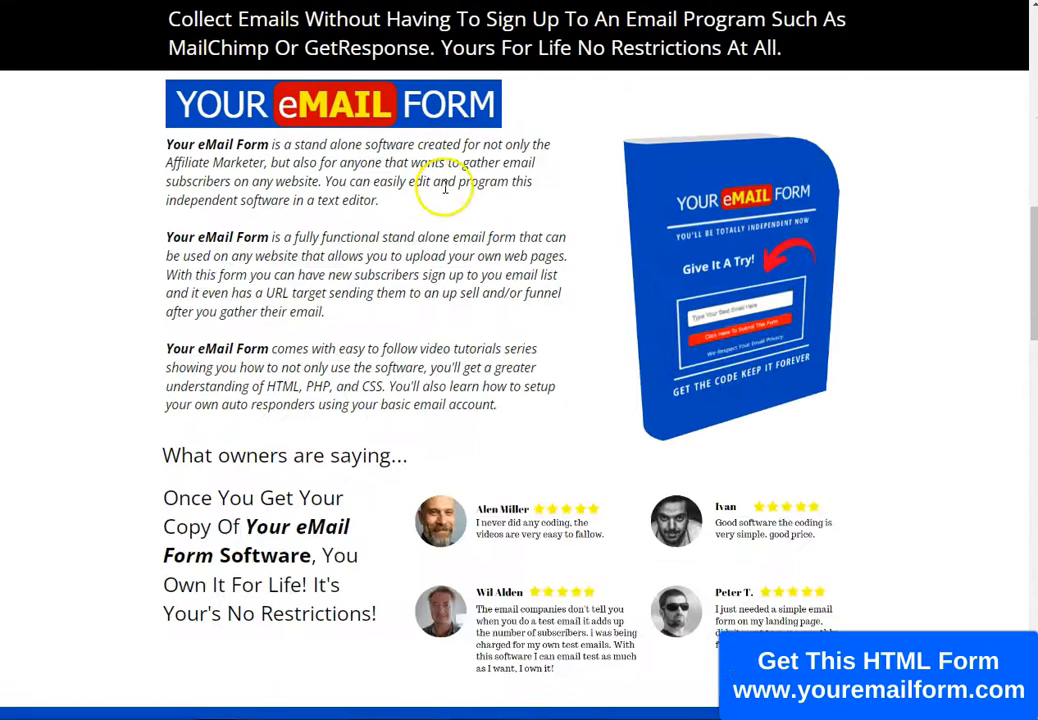
{"action": "right_click", "coordinate": [732, 217]}
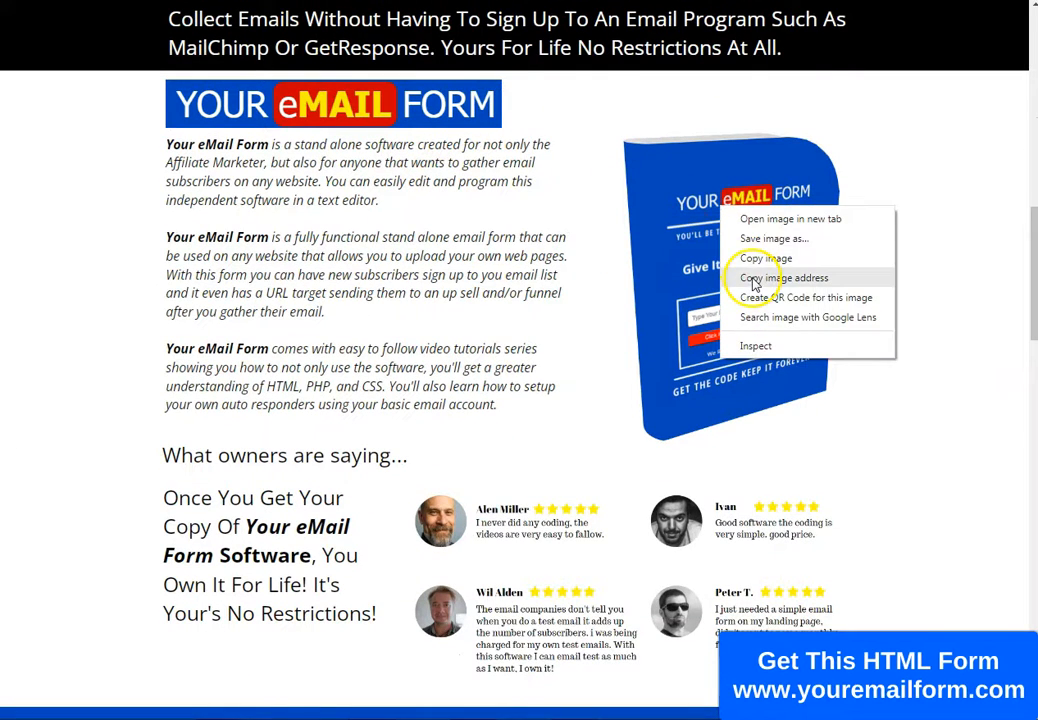
{"action": "left_click", "coordinate": [735, 272]}
{"action": "key", "text": "alt+Tab"}
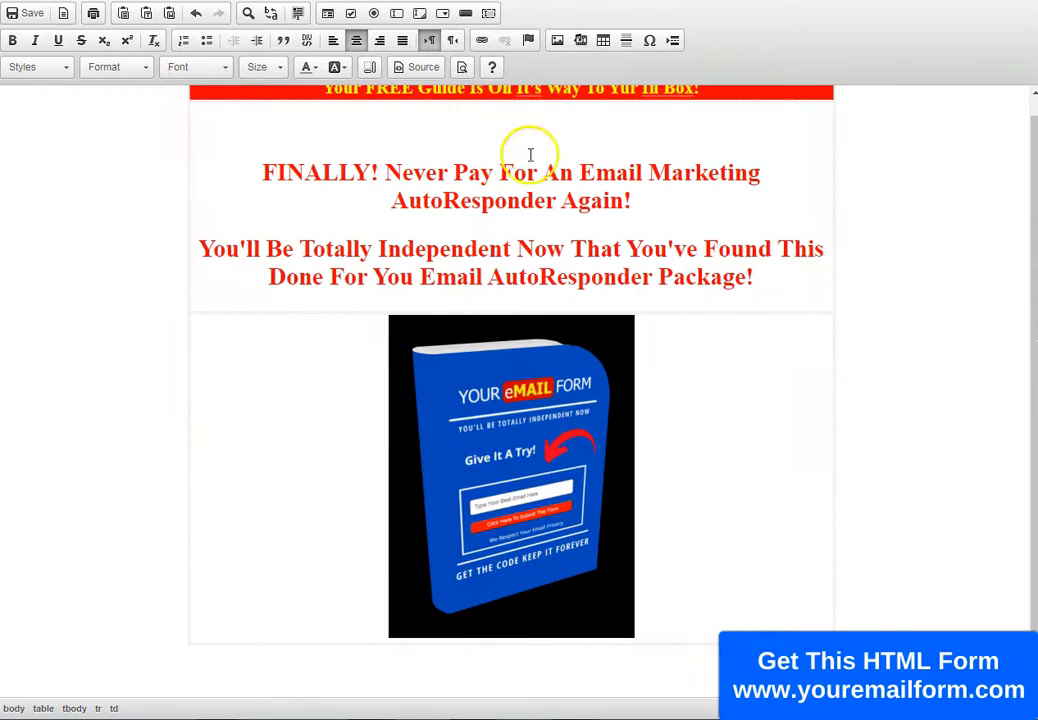
Step: Replace the inserted image's URL with the copied white-background image address and reset the image to its original size
{"action": "double_click", "coordinate": [452, 363]}
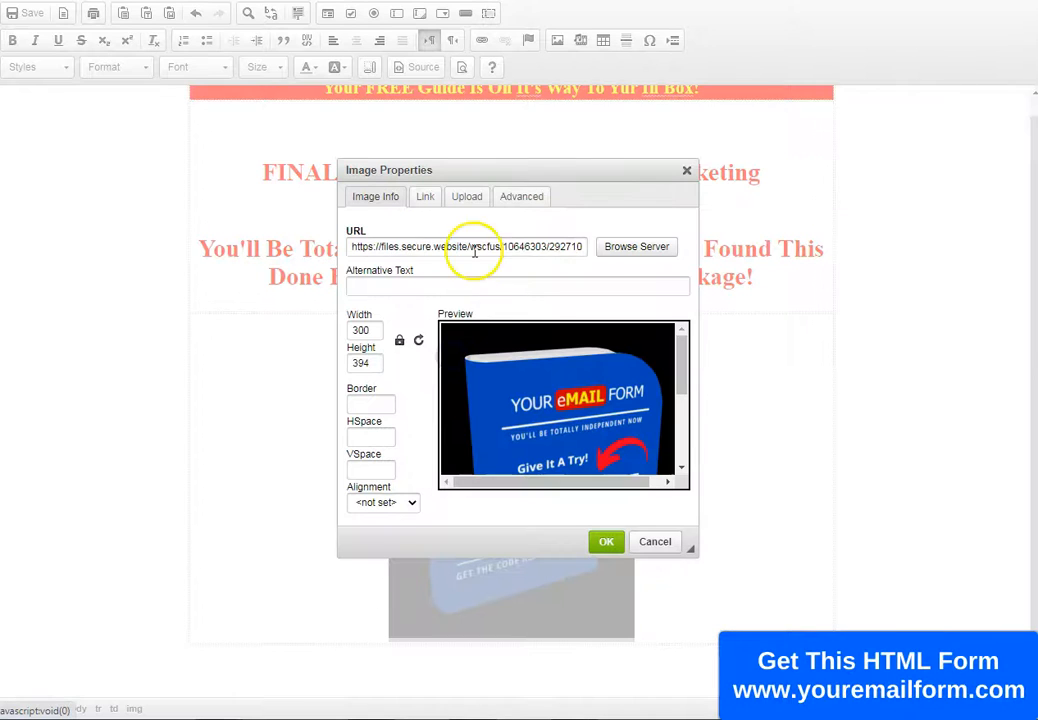
{"action": "left_click", "coordinate": [512, 247]}
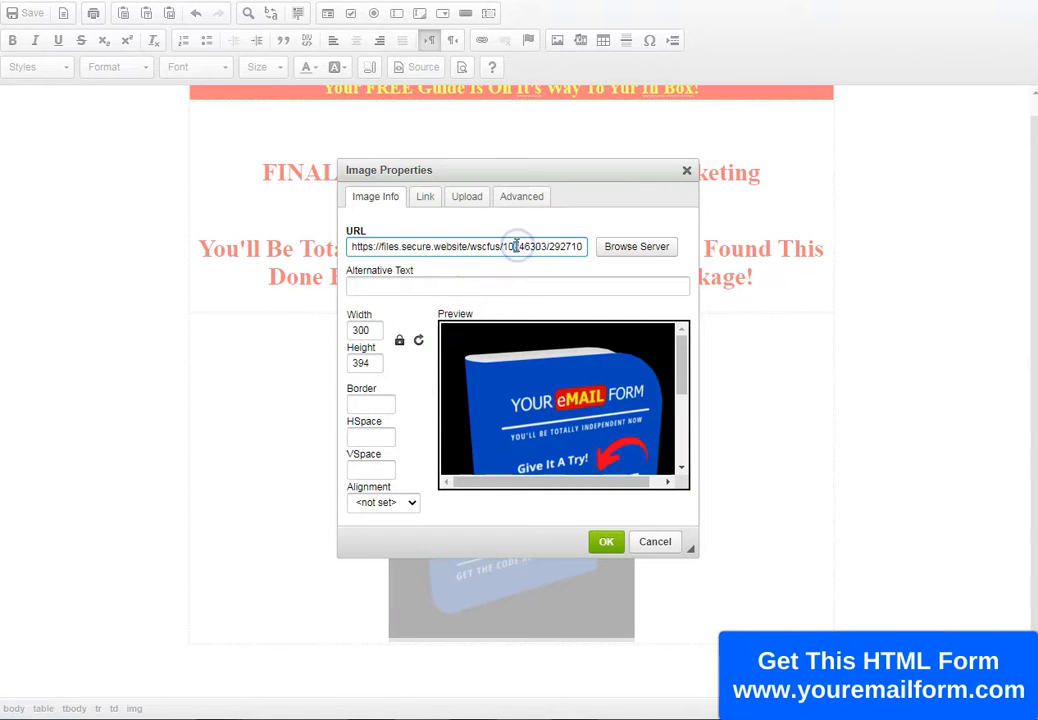
{"action": "key", "text": "shift+Home"}
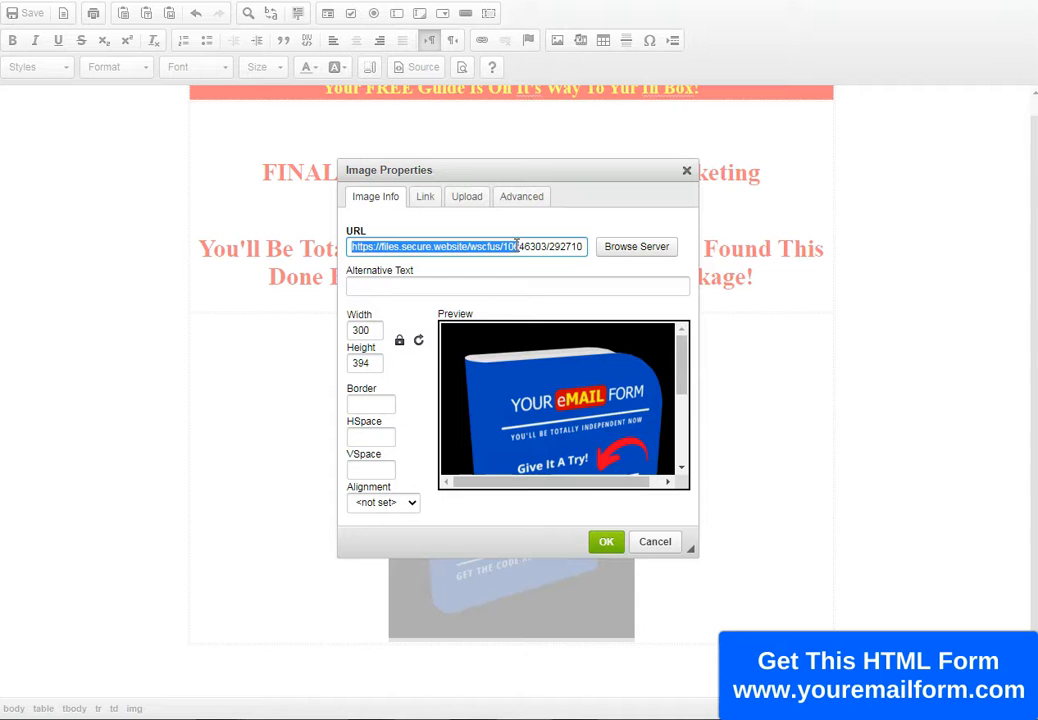
{"action": "key", "text": "End"}
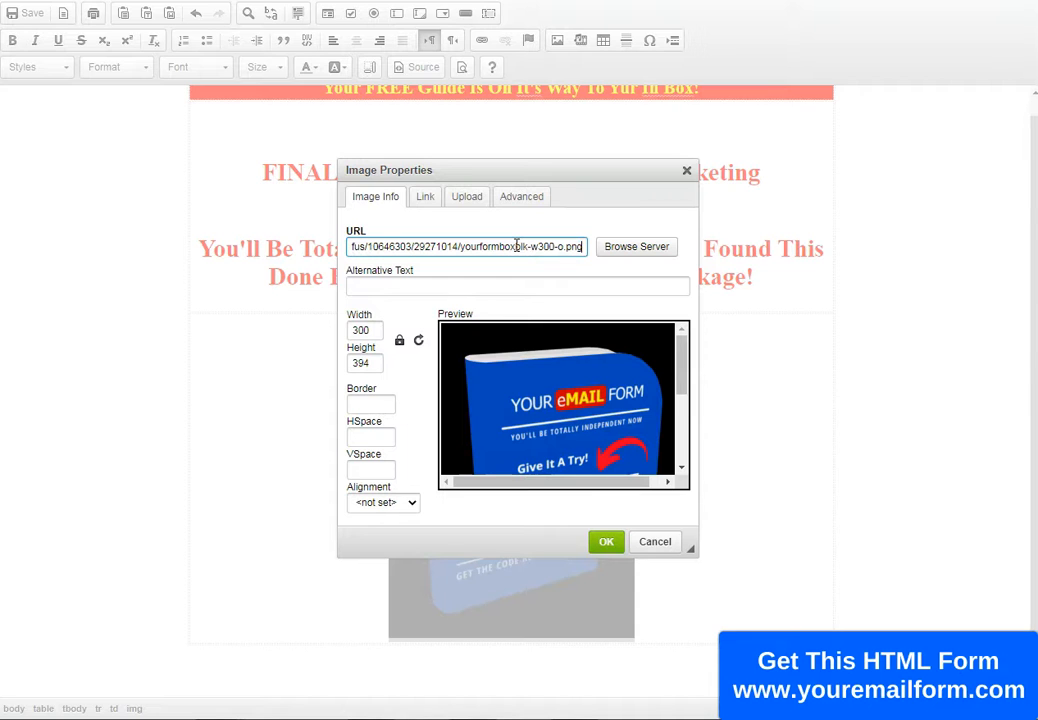
{"action": "key", "text": "BackSpace"}
{"action": "key", "text": "BackSpace"}
{"action": "key", "text": "BackSpace"}
{"action": "key", "text": "BackSpace"}
{"action": "key", "text": "BackSpace"}
{"action": "key", "text": "BackSpace"}
{"action": "key", "text": "BackSpace"}
{"action": "key", "text": "BackSpace"}
{"action": "key", "text": "BackSpace"}
{"action": "key", "text": "BackSpace"}
{"action": "key", "text": "BackSpace"}
{"action": "key", "text": "BackSpace"}
{"action": "key", "text": "BackSpace"}
{"action": "key", "text": "BackSpace"}
{"action": "key", "text": "BackSpace"}
{"action": "key", "text": "BackSpace"}
{"action": "key", "text": "BackSpace"}
{"action": "key", "text": "BackSpace"}
{"action": "key", "text": "BackSpace"}
{"action": "key", "text": "BackSpace"}
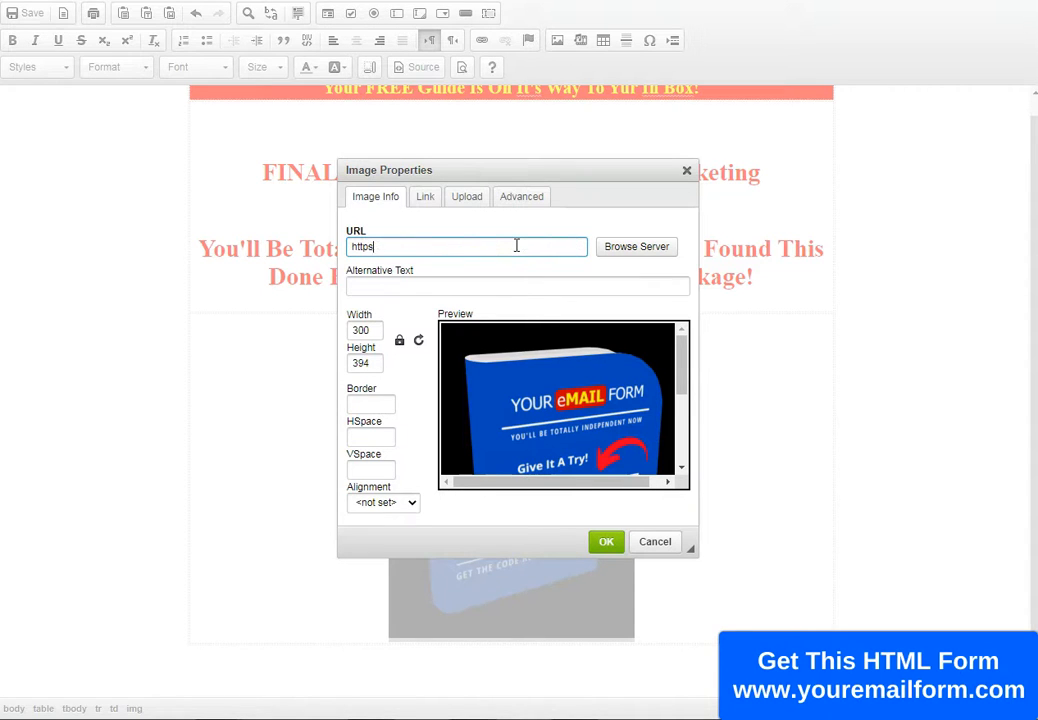
{"action": "key", "text": "ctrl+v"}
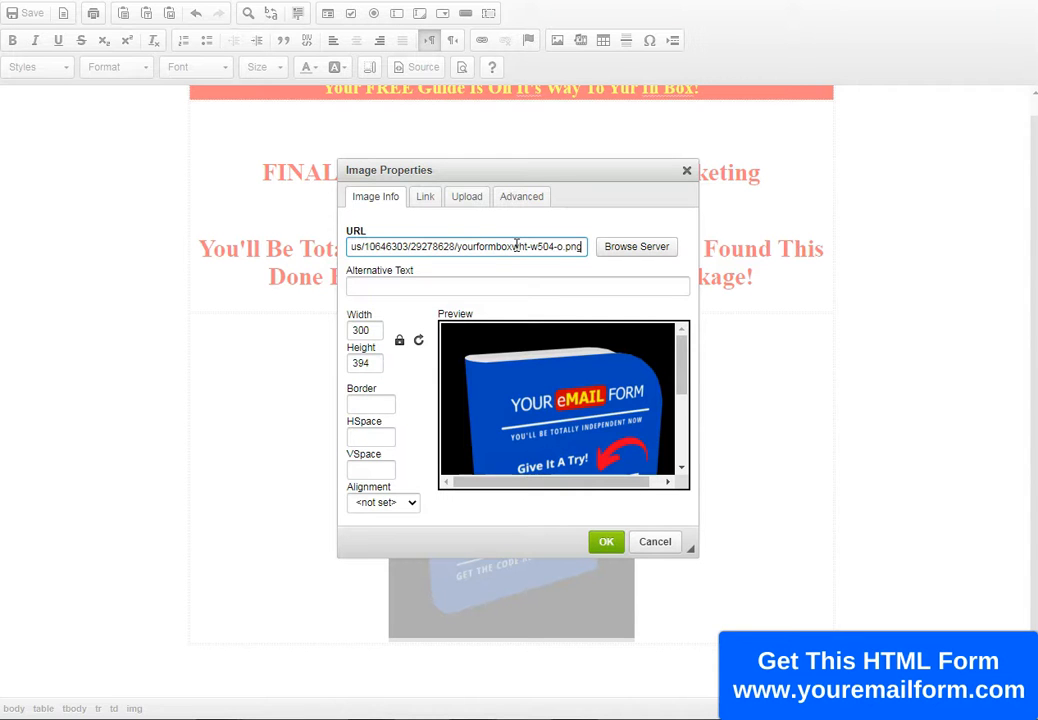
{"action": "left_click", "coordinate": [418, 340]}
{"action": "left_click", "coordinate": [603, 544]}
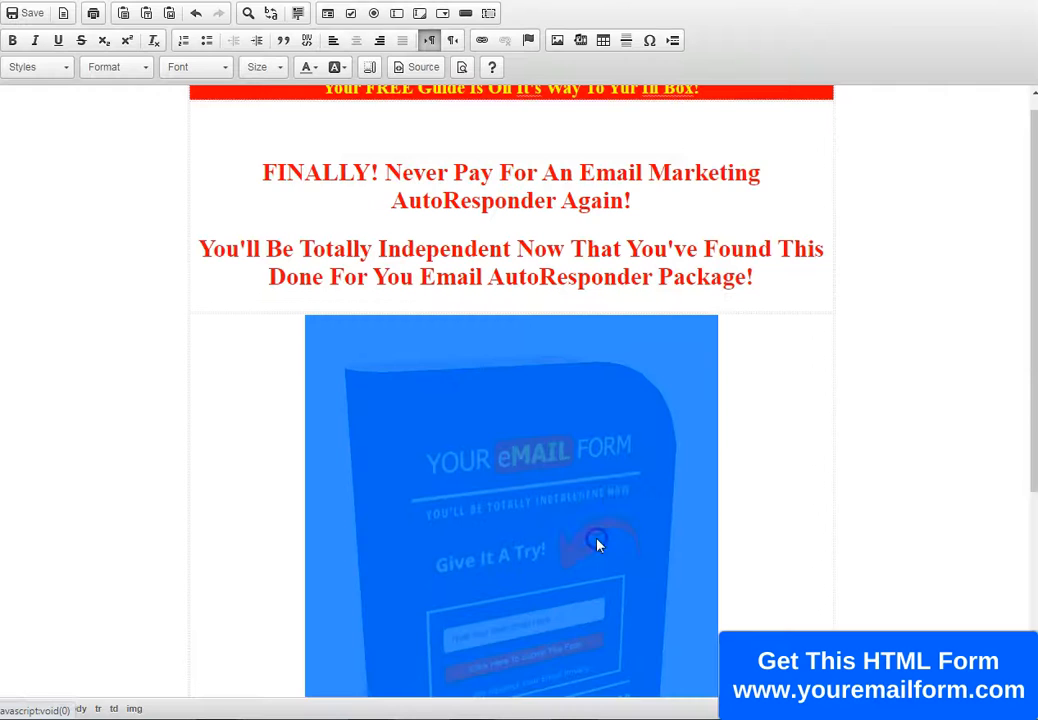
{"action": "left_click", "coordinate": [774, 399]}
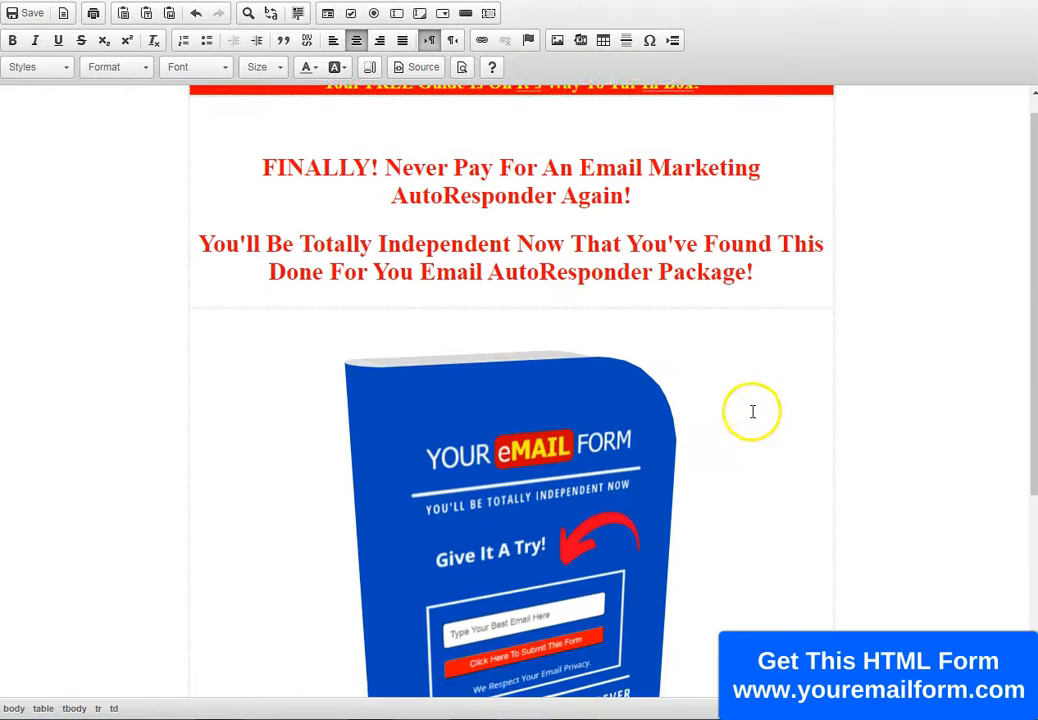
Step: Remove the extra blank space above the "FINALLY!" headline and reformat the headline as a centered Heading 2
{"action": "scroll", "coordinate": [745, 407], "scroll_direction": "down", "scroll_amount": 3}
{"action": "scroll", "coordinate": [735, 407], "scroll_direction": "up", "scroll_amount": 3}
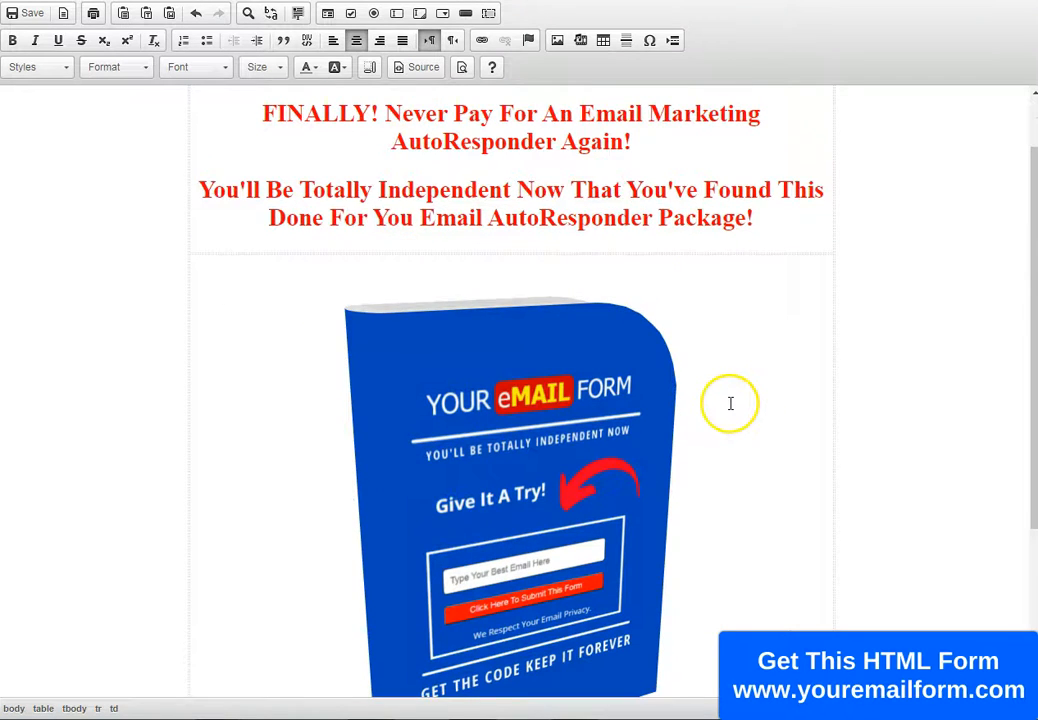
{"action": "scroll", "coordinate": [721, 407], "scroll_direction": "up", "scroll_amount": 1}
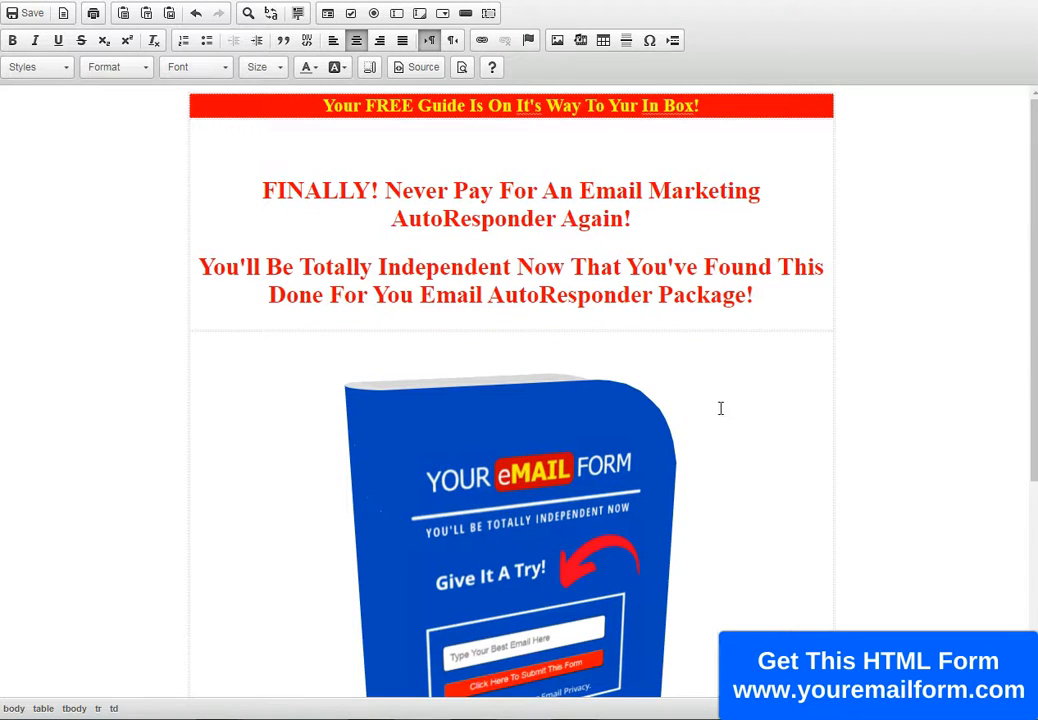
{"action": "left_click", "coordinate": [461, 141]}
{"action": "key", "text": "BackSpace"}
{"action": "triple_click", "coordinate": [467, 150]}
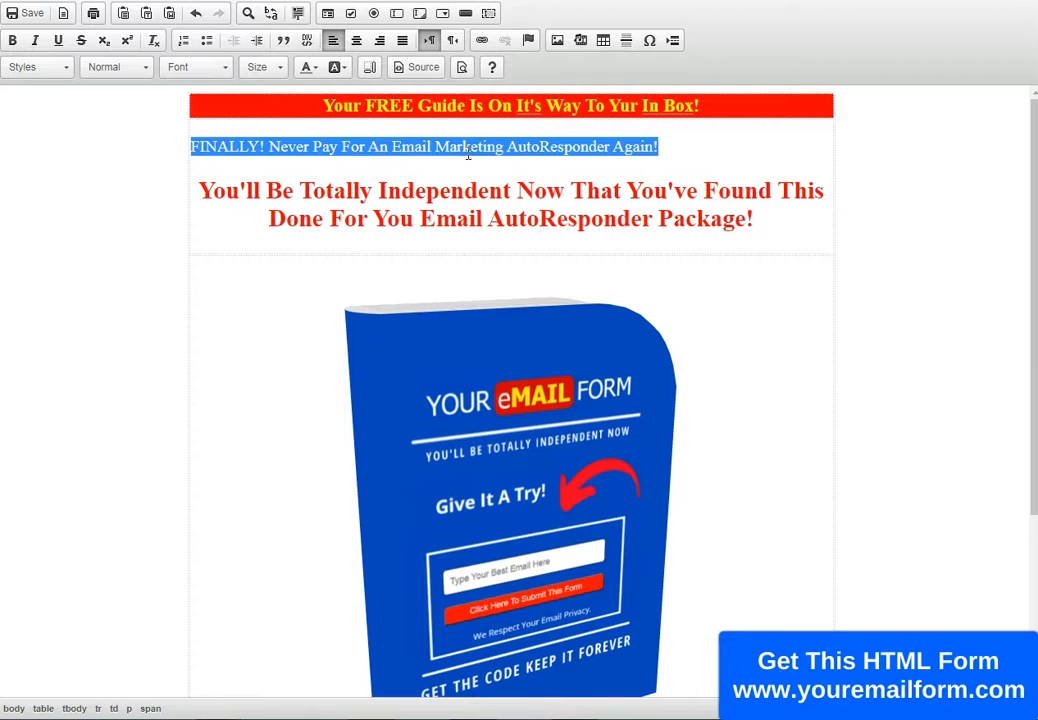
{"action": "left_click", "coordinate": [356, 40]}
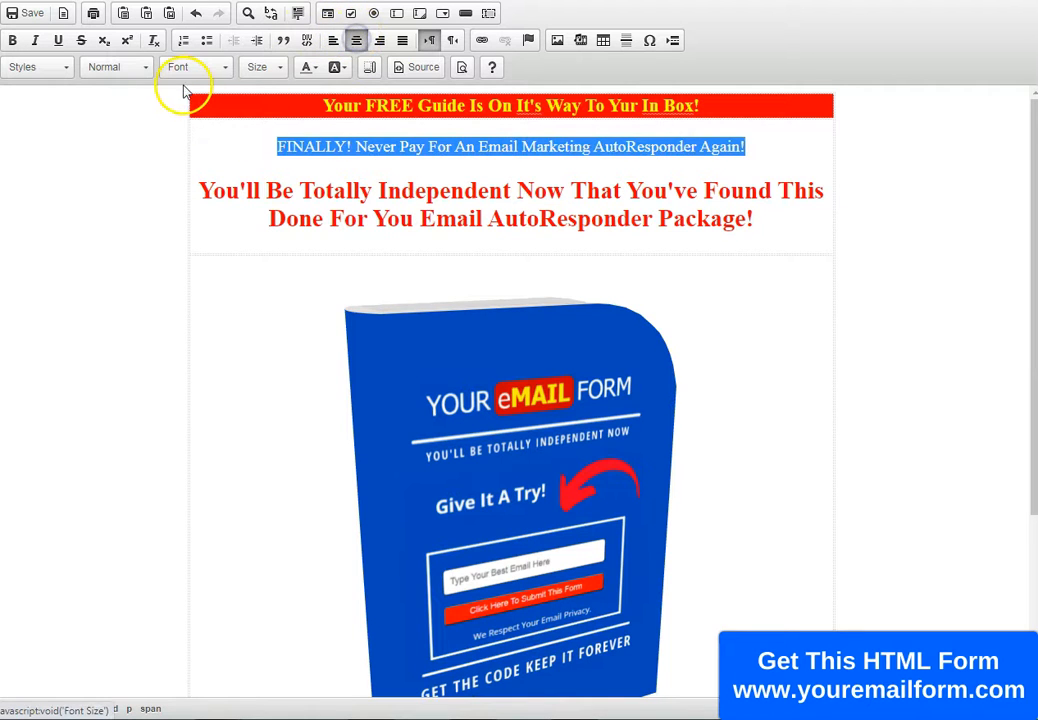
{"action": "left_click", "coordinate": [132, 70]}
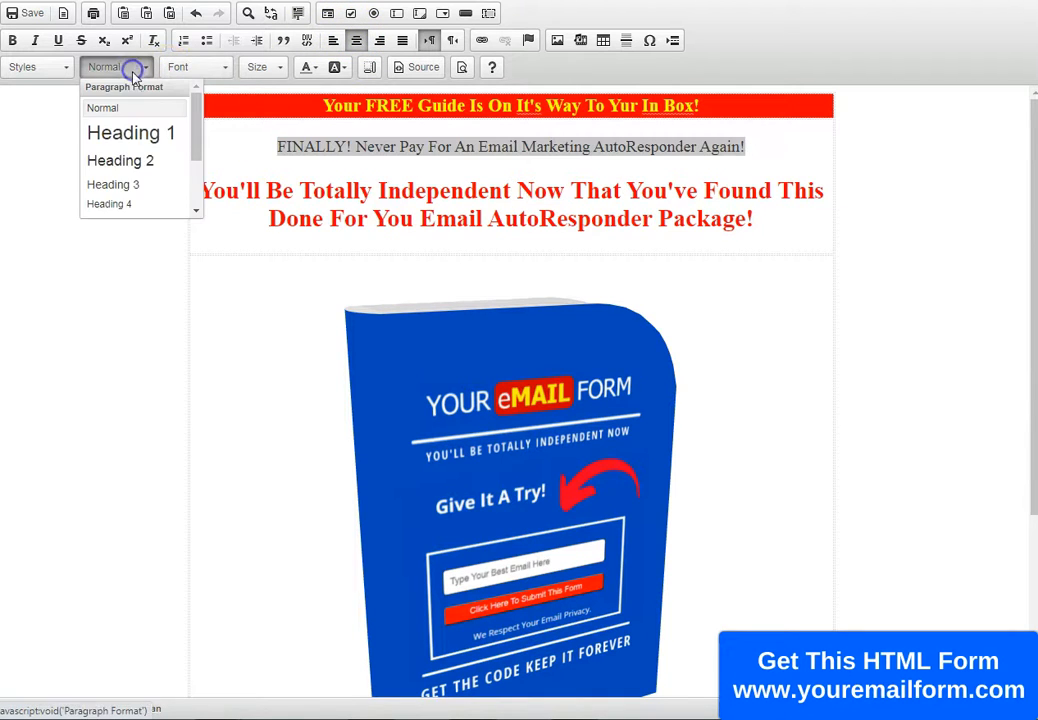
{"action": "left_click", "coordinate": [131, 159]}
{"action": "left_click", "coordinate": [167, 178]}
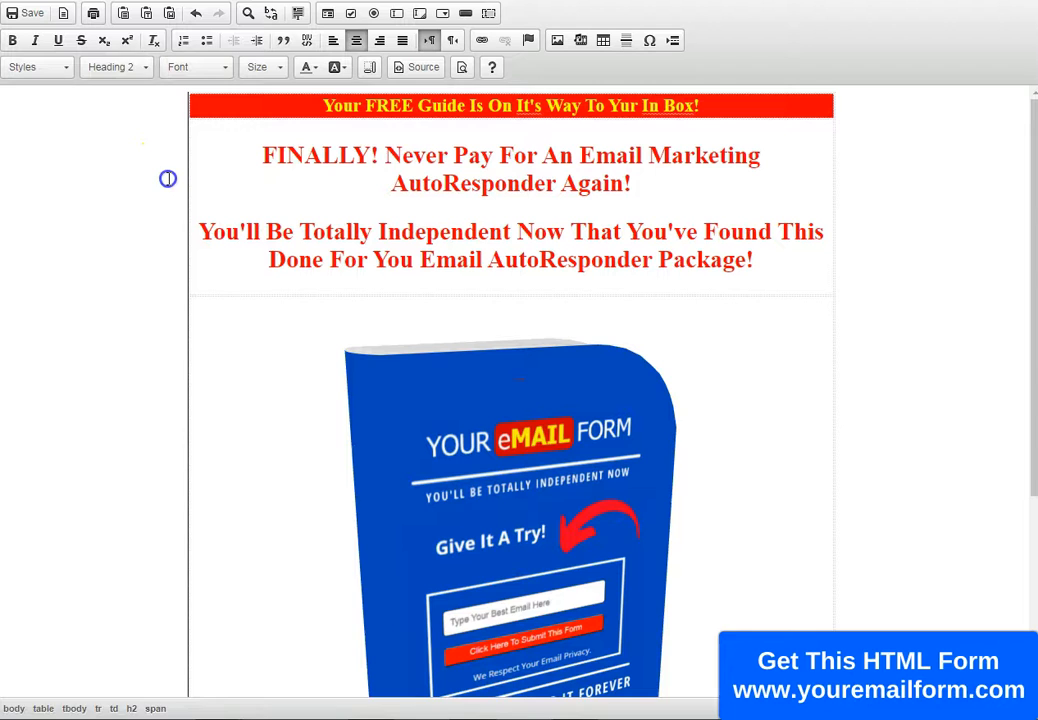
Step: Resize the product box image in the third row to a width of 300 pixels, keeping its proportions
{"action": "scroll", "coordinate": [258, 225], "scroll_direction": "down", "scroll_amount": 1}
{"action": "scroll", "coordinate": [252, 226], "scroll_direction": "down", "scroll_amount": 3}
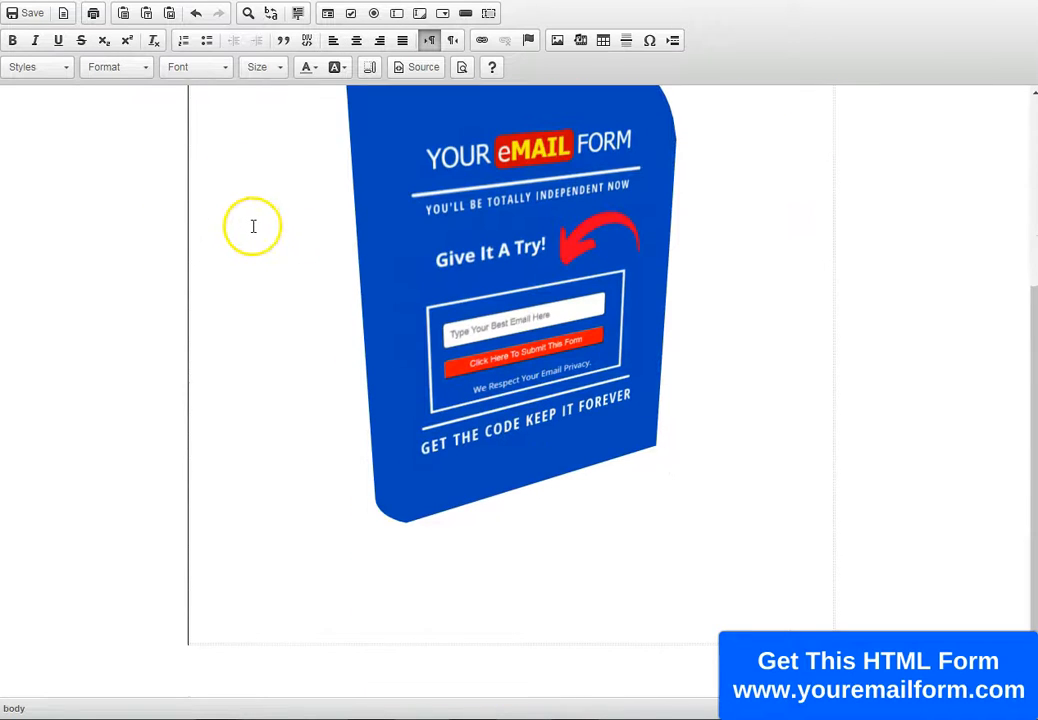
{"action": "left_click", "coordinate": [697, 522]}
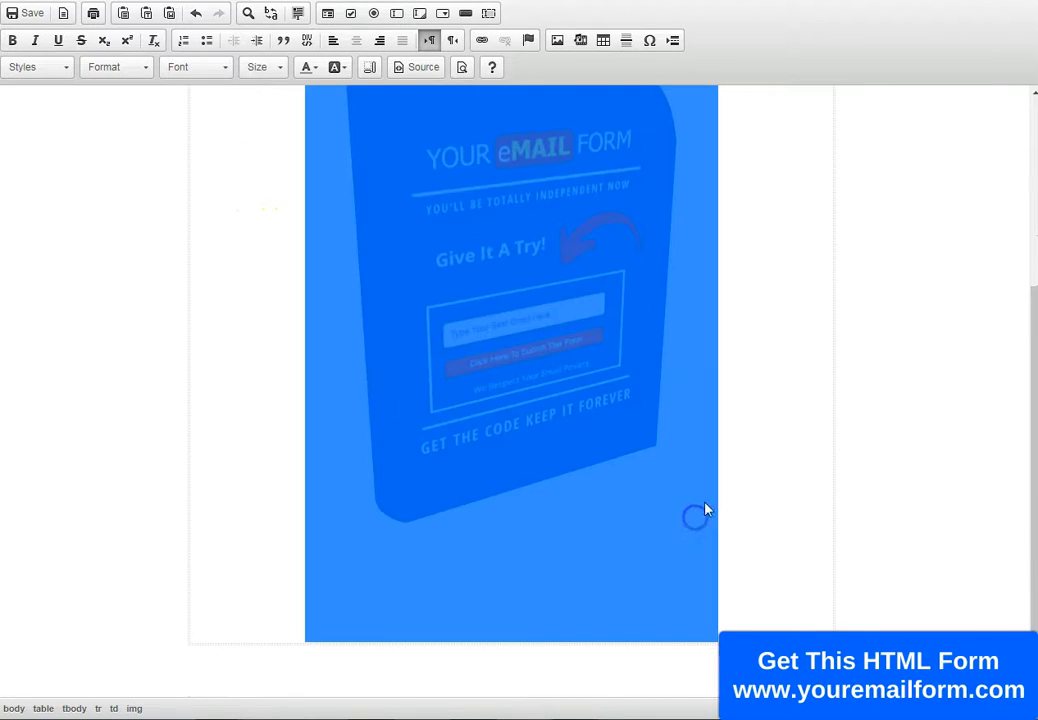
{"action": "left_click", "coordinate": [737, 447]}
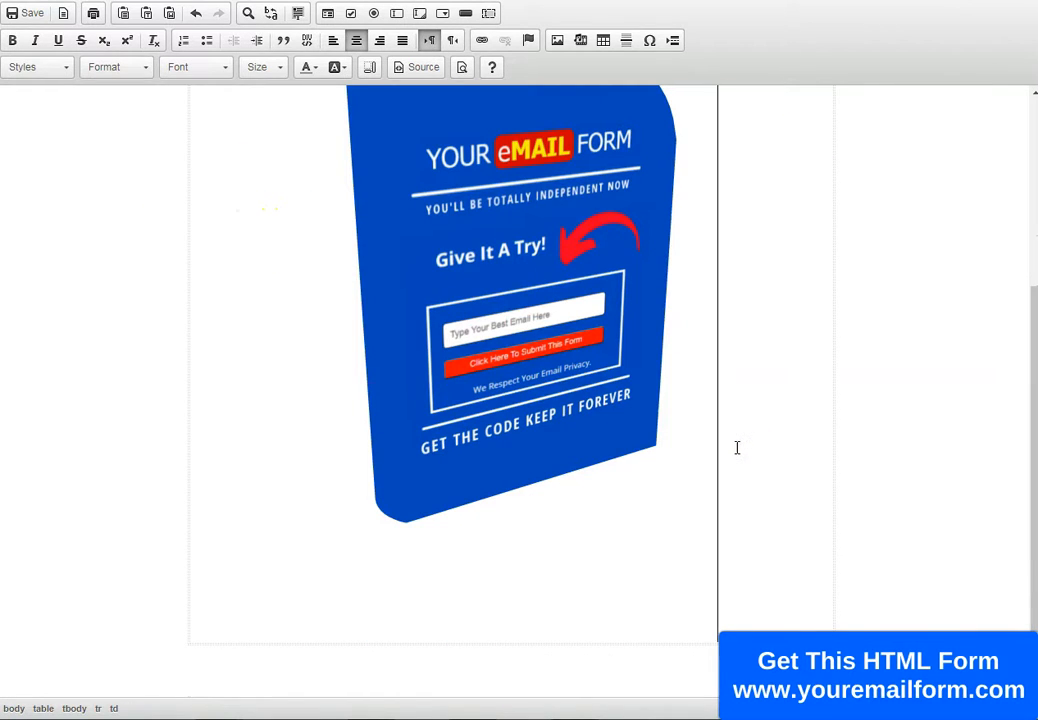
{"action": "double_click", "coordinate": [465, 275]}
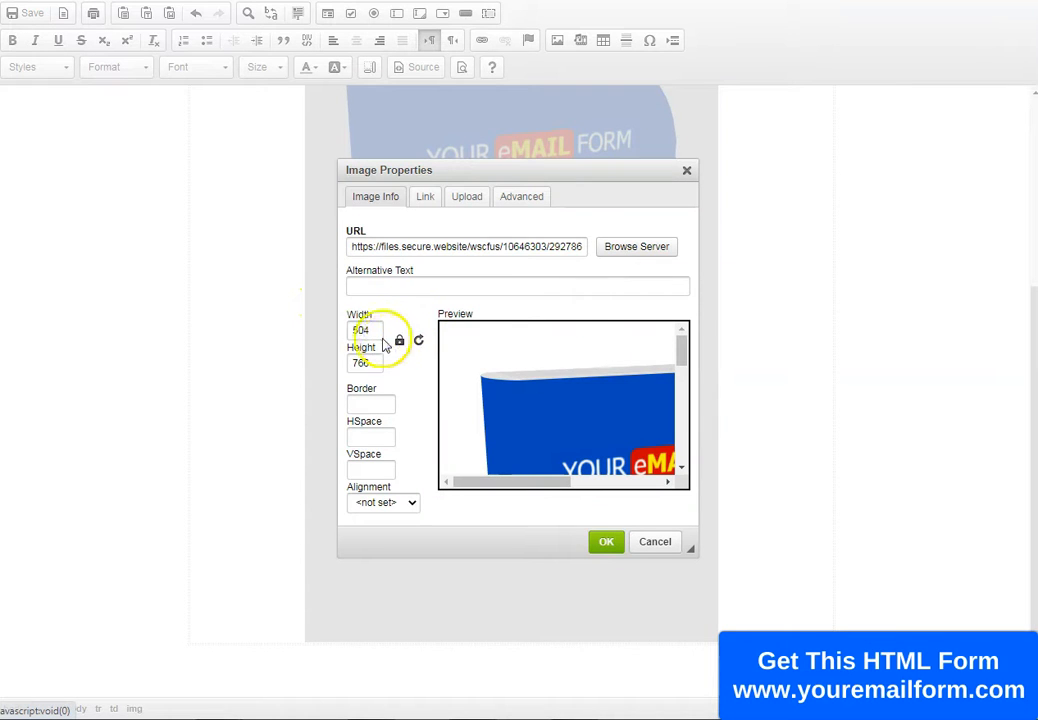
{"action": "double_click", "coordinate": [352, 330]}
{"action": "type", "text": "300"}
{"action": "left_click", "coordinate": [606, 542]}
Step: Add a new centered line below the product box image reading "Click Here To Get This Great Software NOW!"
{"action": "left_click", "coordinate": [691, 460]}
{"action": "left_click", "coordinate": [694, 468]}
{"action": "key", "text": "Return"}
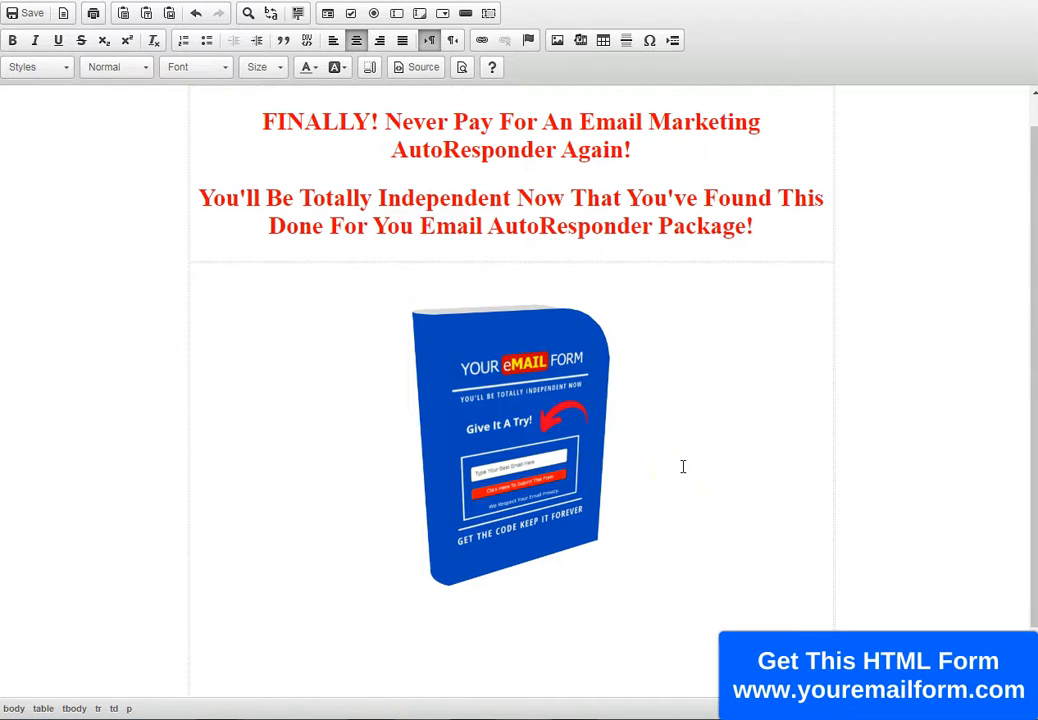
{"action": "scroll", "coordinate": [775, 498], "scroll_direction": "down", "scroll_amount": 1}
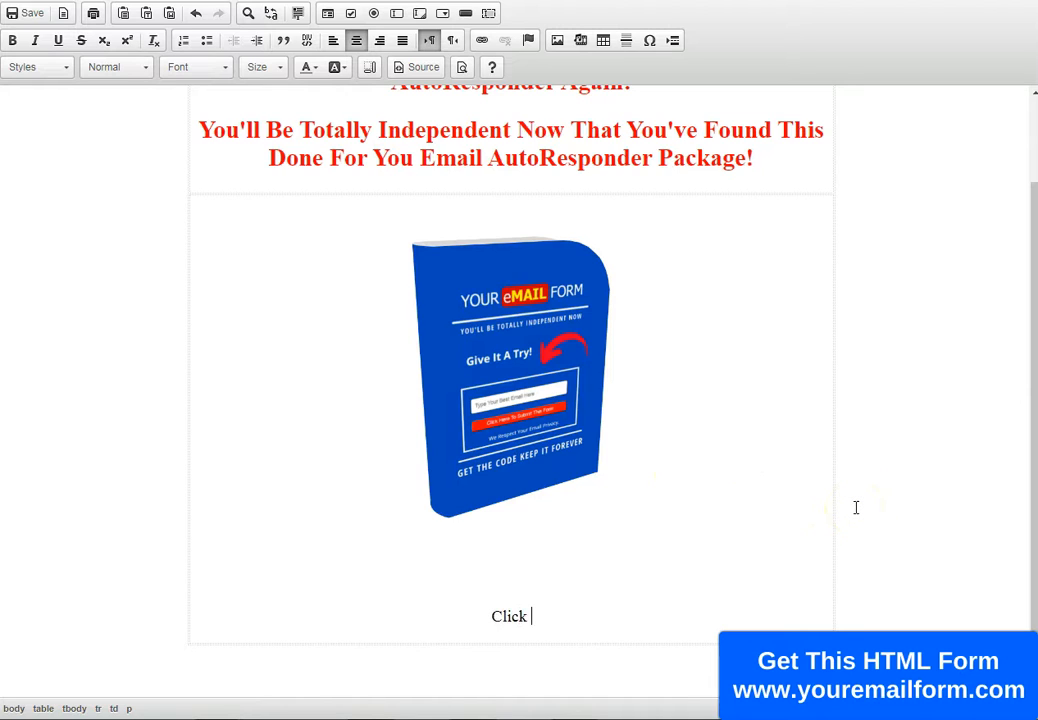
{"action": "type", "text": "Click Here To G"}
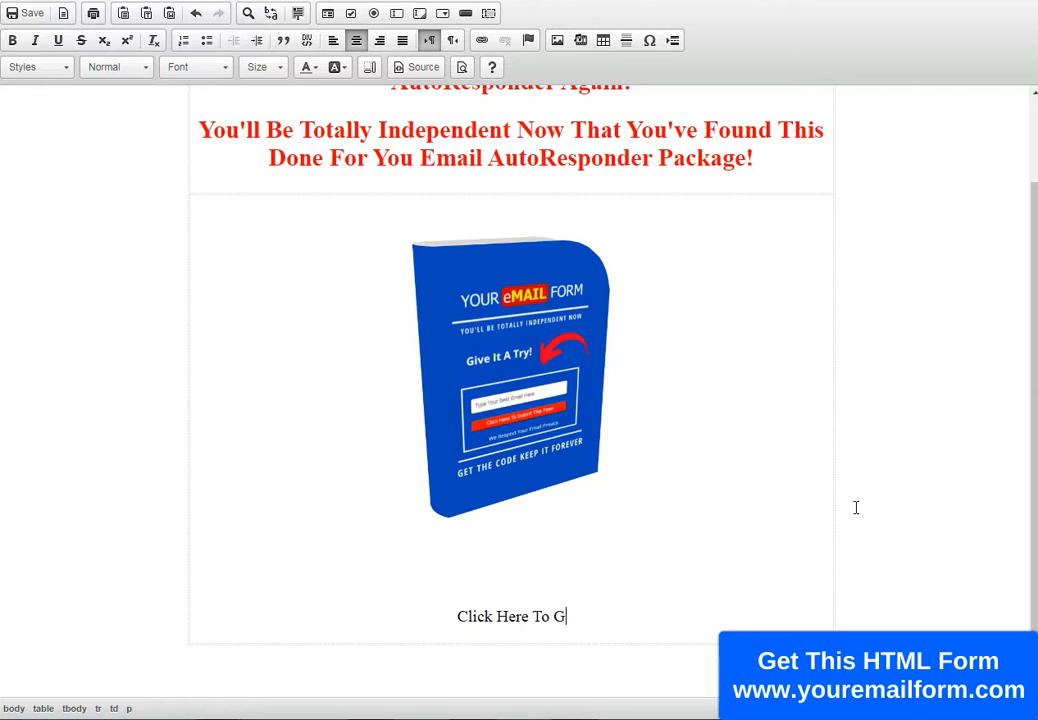
{"action": "type", "text": "et Th"}
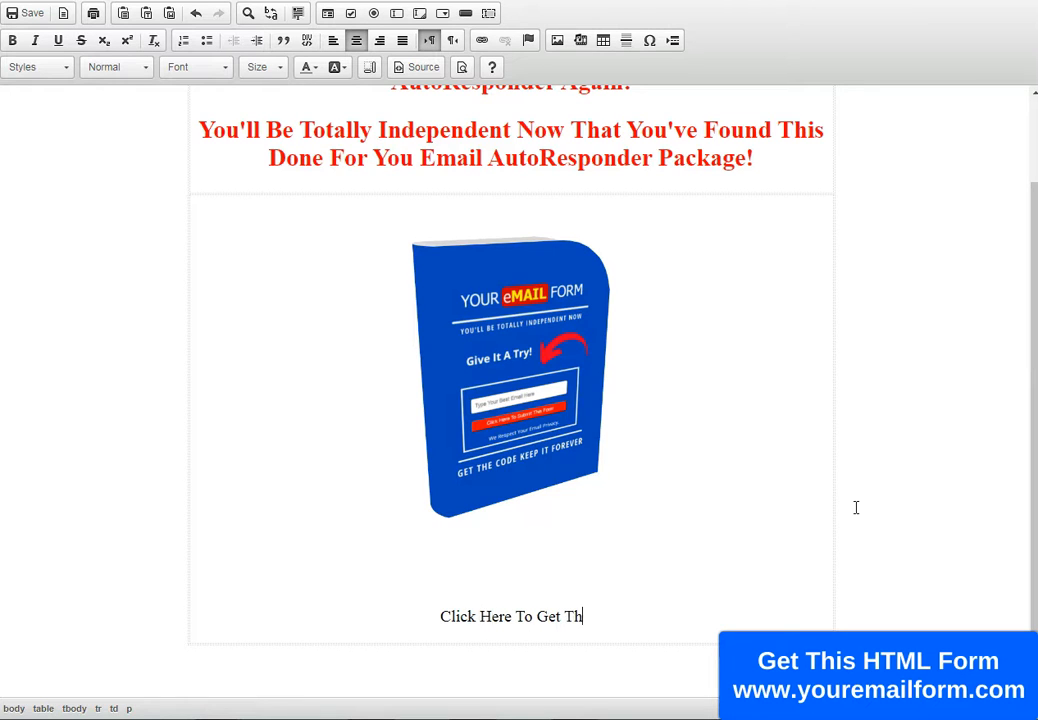
{"action": "type", "text": "is Grea"}
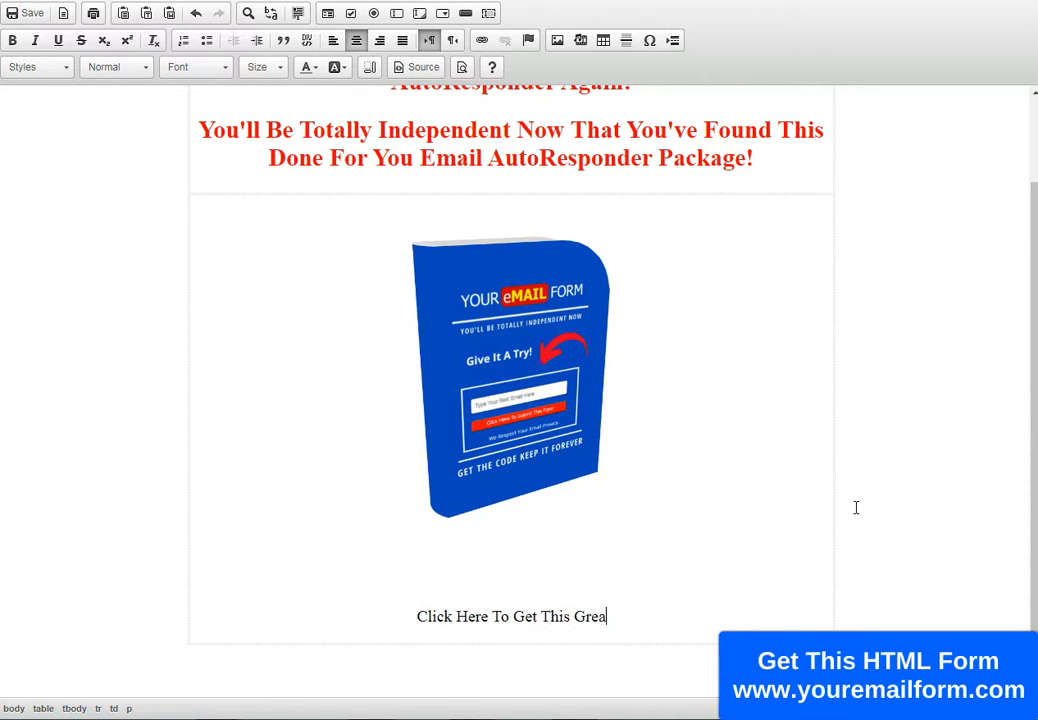
{"action": "type", "text": "t Software "}
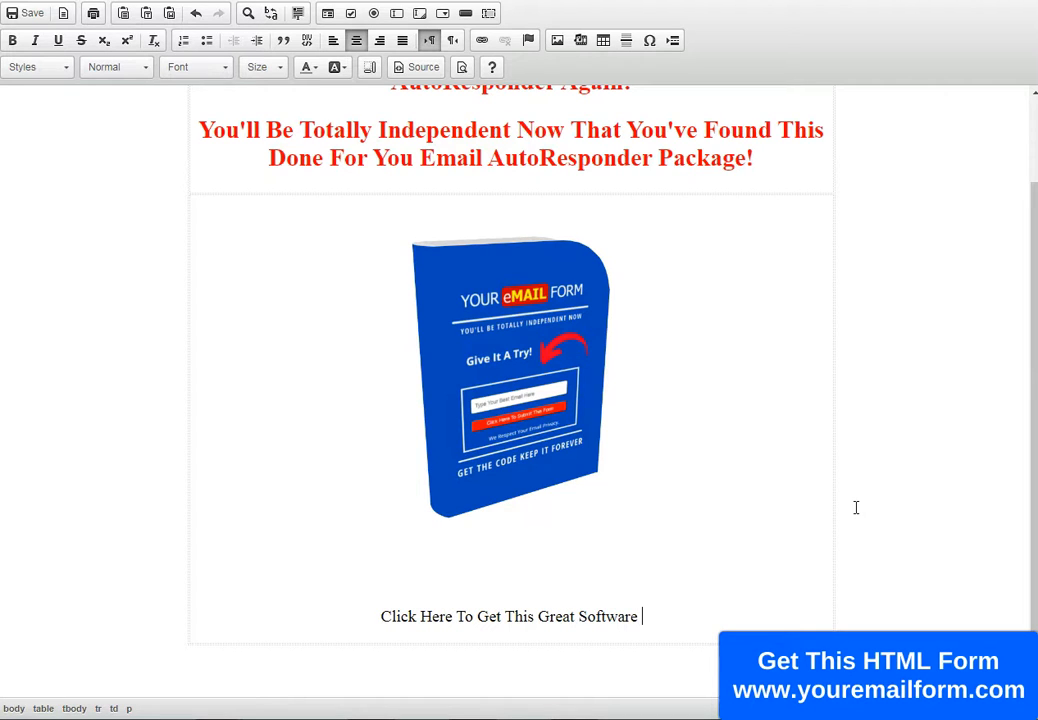
{"action": "type", "text": "NOW!"}
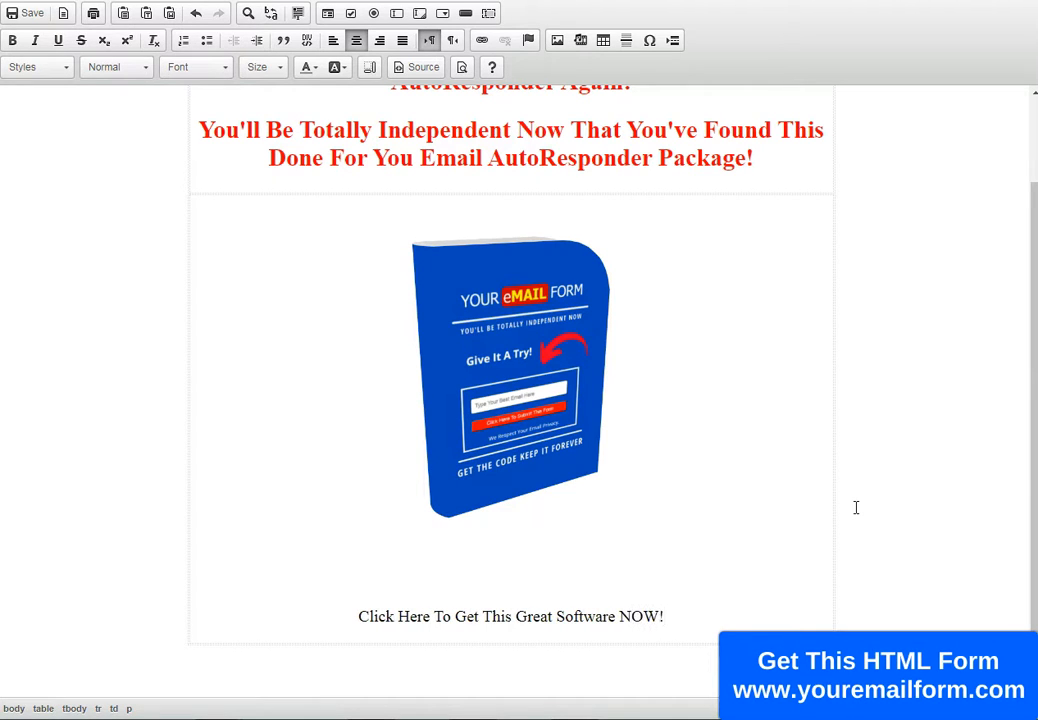
Step: Select the whole "Click Here To Get This Great Software NOW!" line below the product box image
{"action": "key", "text": "shift+Home"}
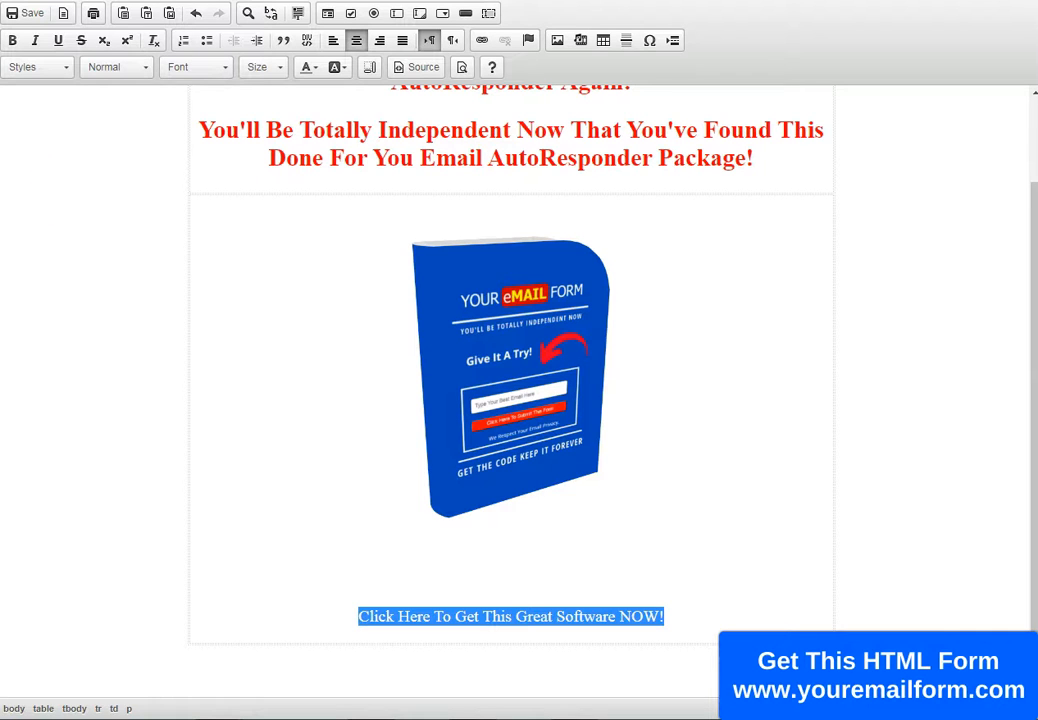